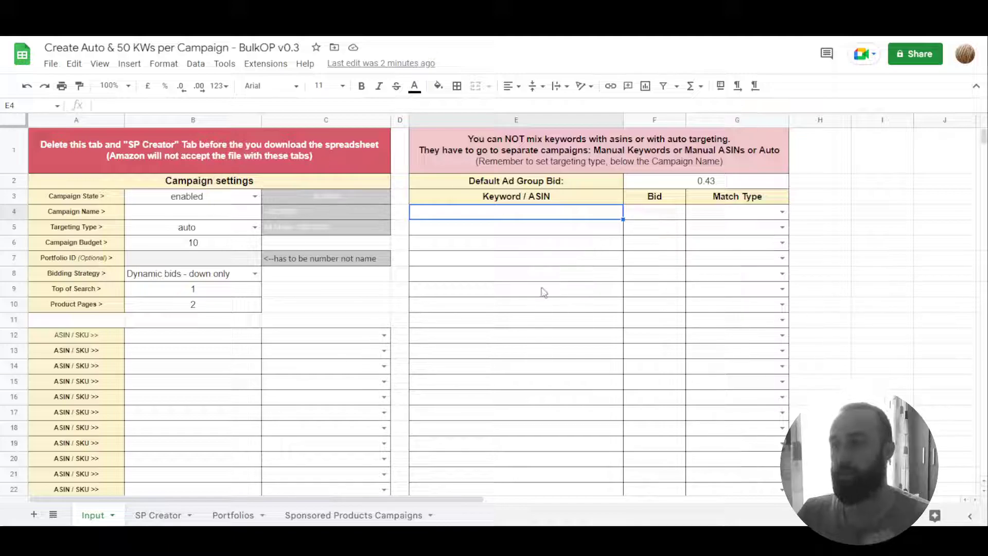
# - On SP Creator, inspect the Campaign Id formulas in column D (D2, D4, D5, D19)
pyautogui.click(154, 520)
pyautogui.click(431, 359)
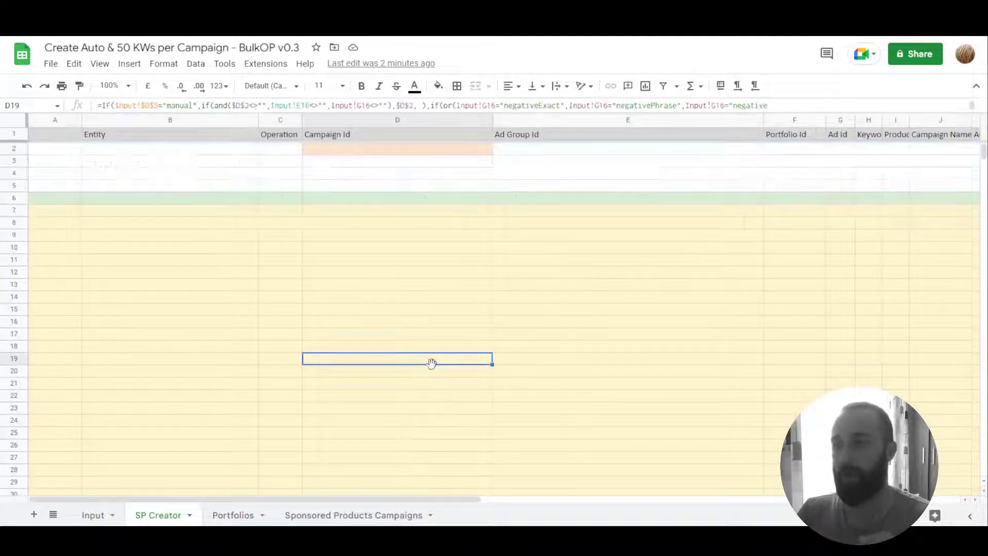
pyautogui.click(379, 186)
pyautogui.click(360, 150)
pyautogui.click(468, 176)
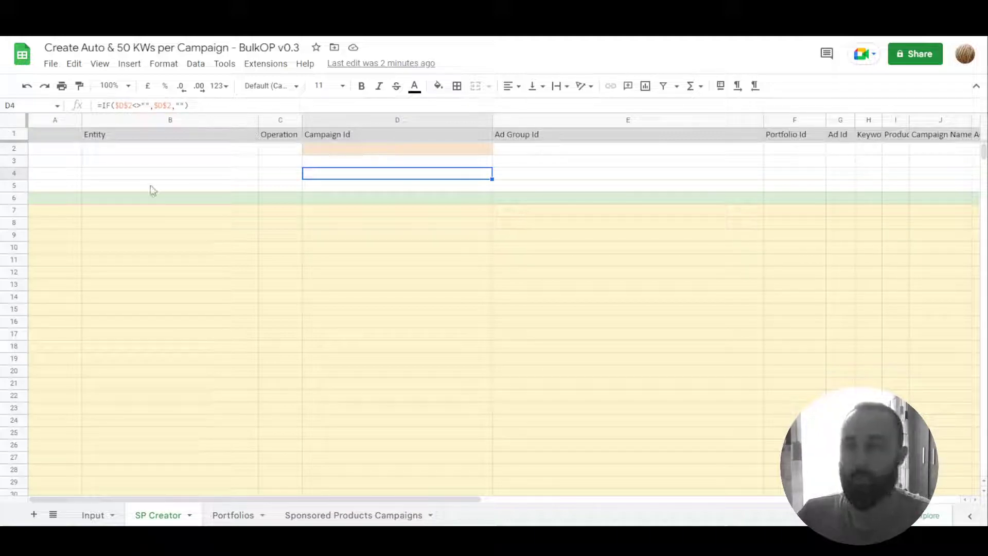
# - Review the column B formulas for Bidding Adjustment, Ad Group, Sponsored Products and product targeting rows
pyautogui.moveTo(147, 164); pyautogui.dragTo(154, 178)
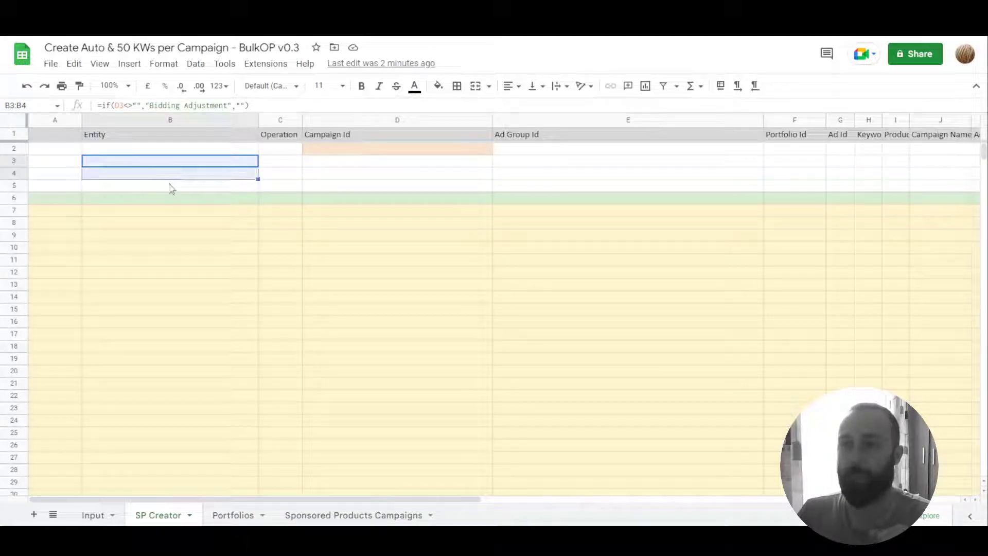
pyautogui.click(117, 186)
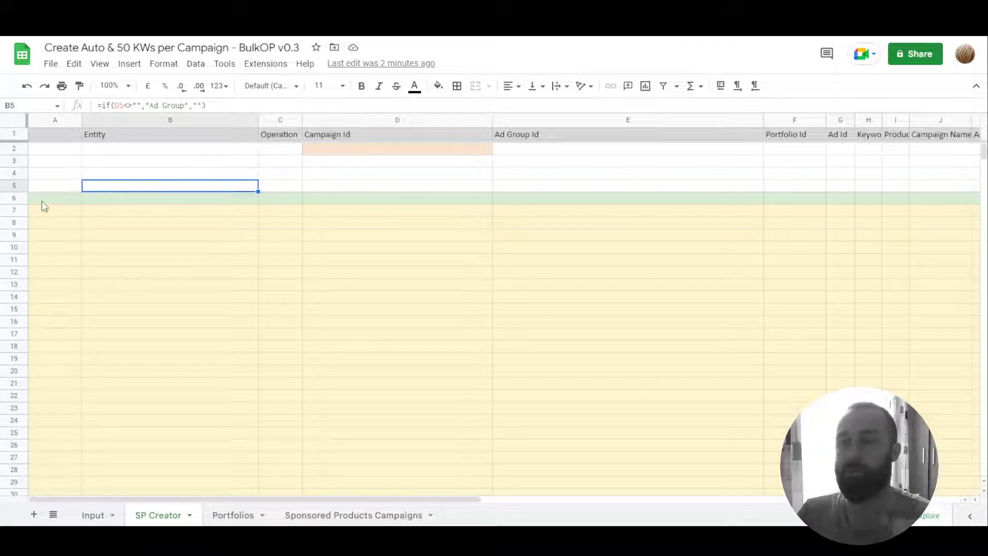
pyautogui.click(14, 198)
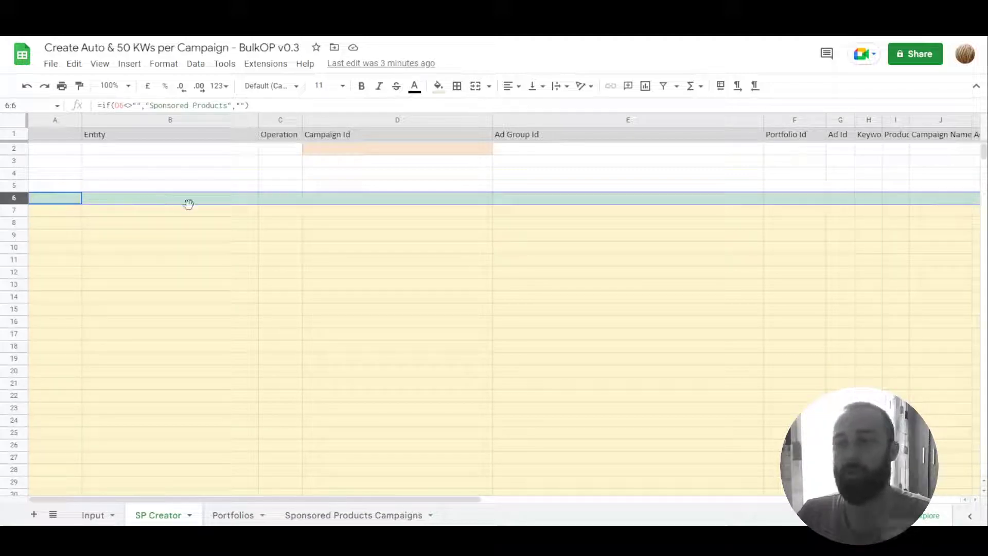
pyautogui.scroll(-12, 251, 276)
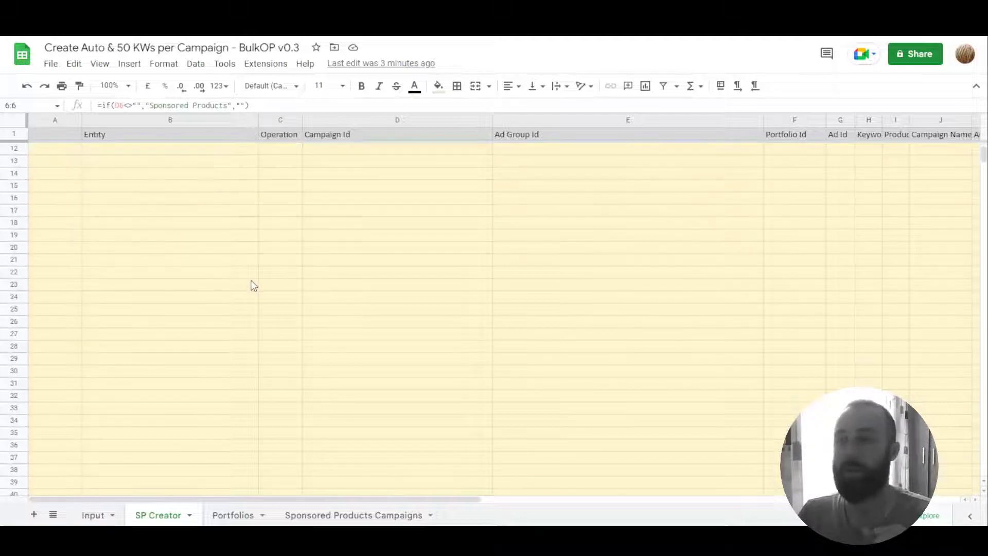
pyautogui.scroll(-12, 253, 284)
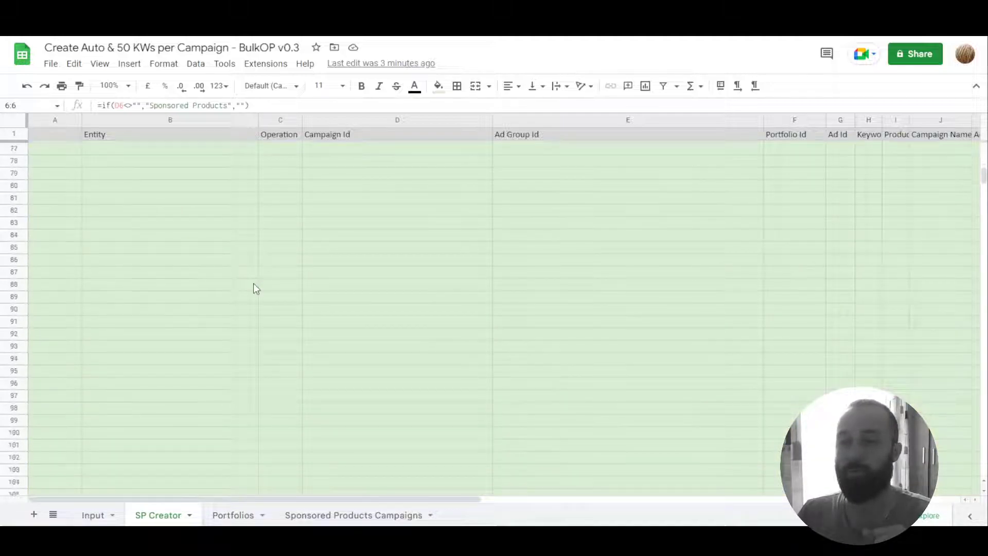
pyautogui.scroll(6, 255, 284)
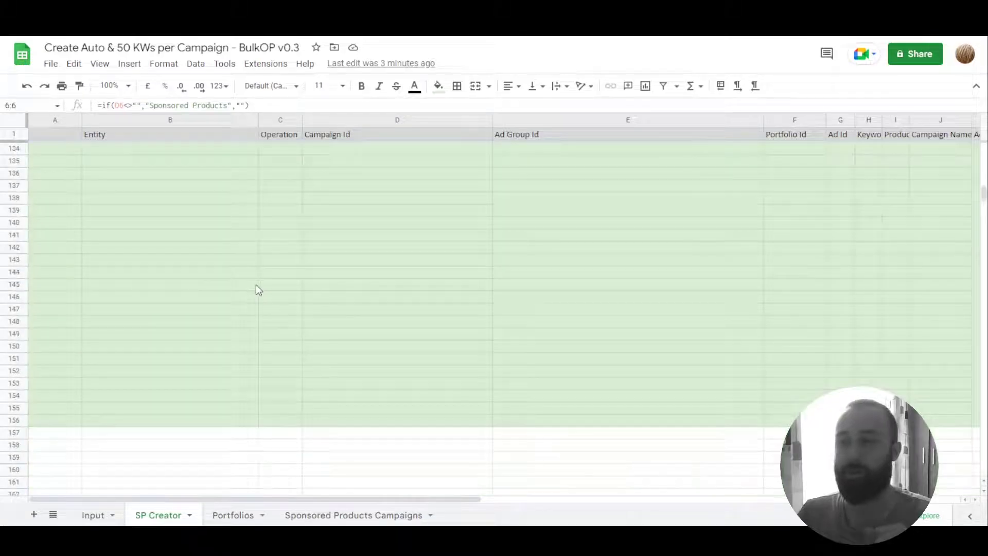
pyautogui.scroll(-7, 264, 290)
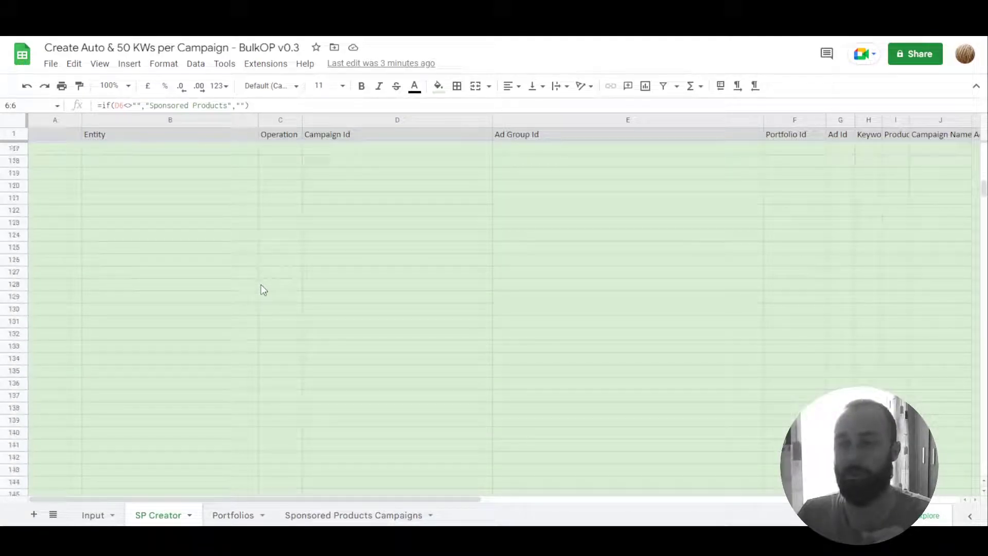
pyautogui.scroll(20, 265, 294)
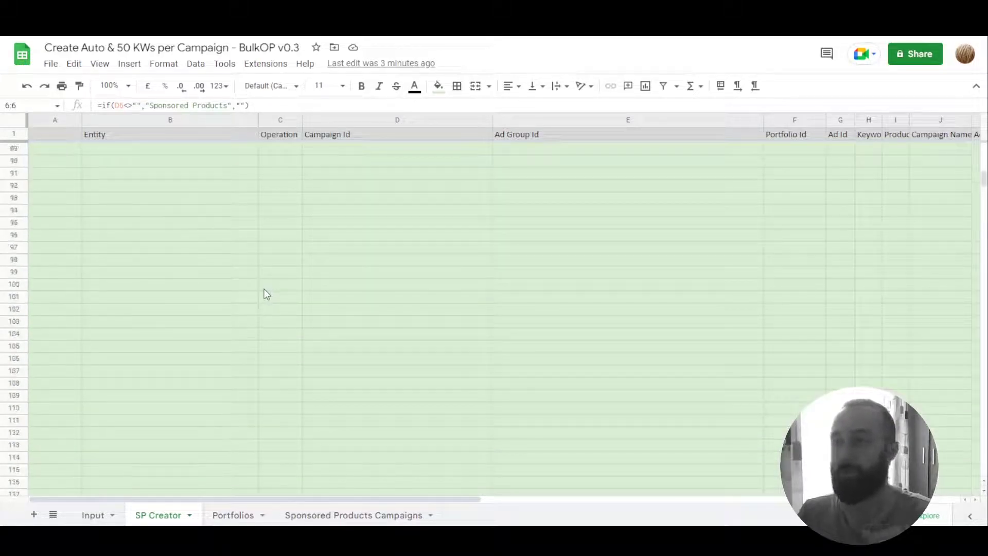
pyautogui.scroll(2, 264, 291)
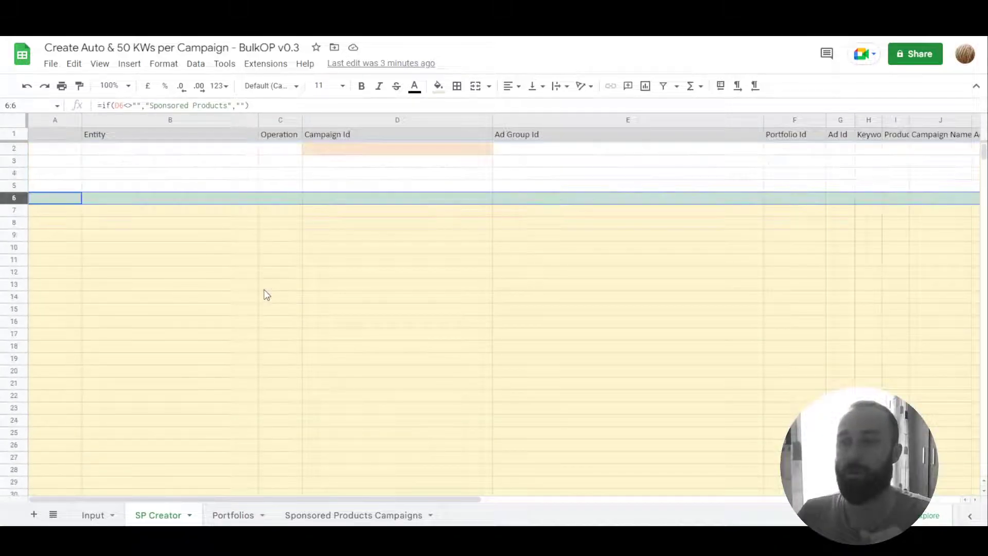
pyautogui.click(171, 214)
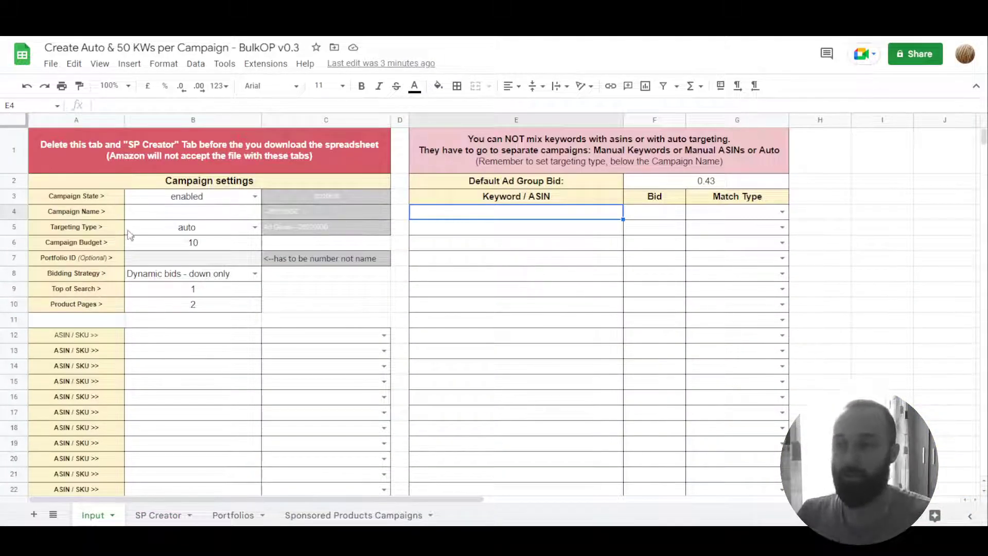
# - Keep Targeting Type as auto and enter campaign name Auto-Halloween in B4
pyautogui.click(254, 227)
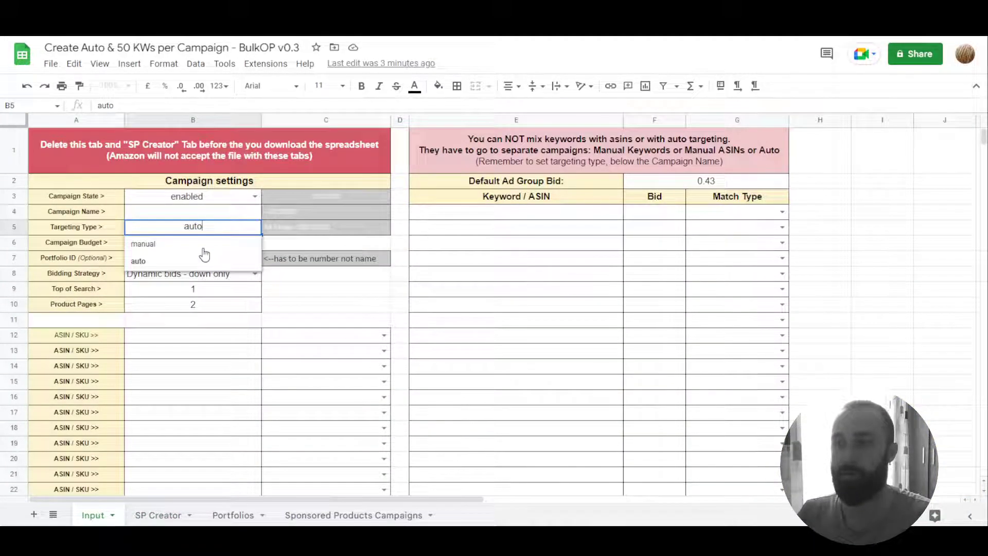
pyautogui.click(156, 261)
pyautogui.click(181, 215)
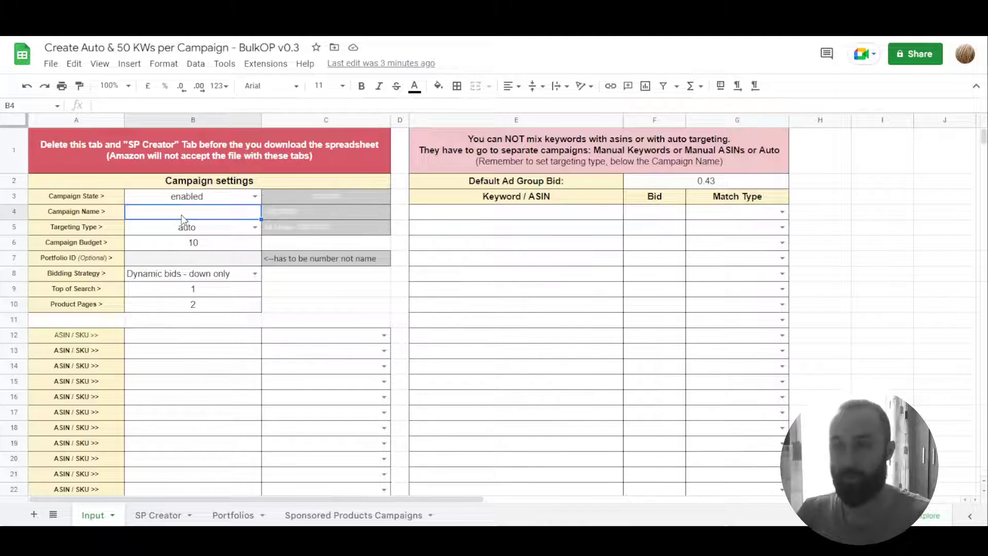
pyautogui.write('Auto')
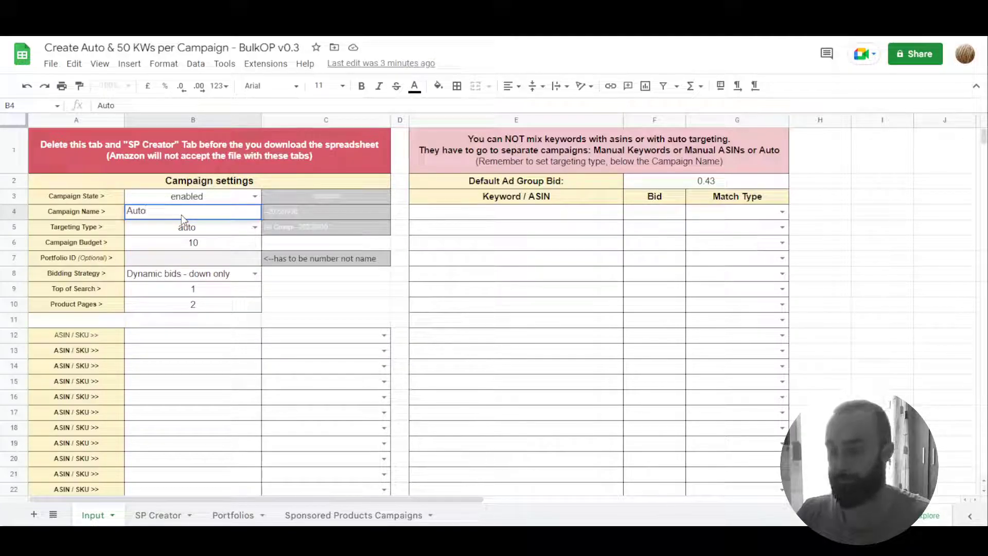
pyautogui.write('-')
pyautogui.press('BackSpace')
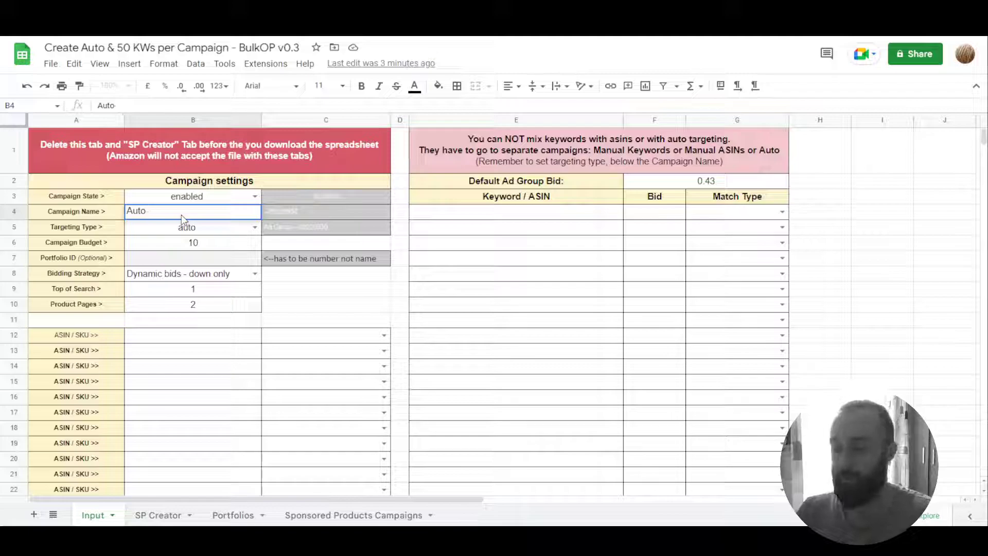
pyautogui.write('-')
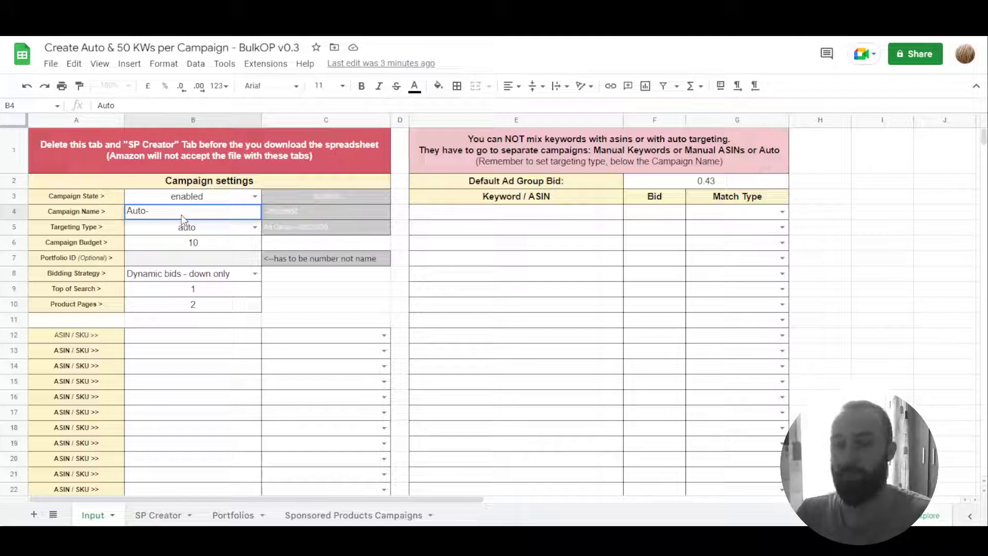
pyautogui.write('Hallowe')
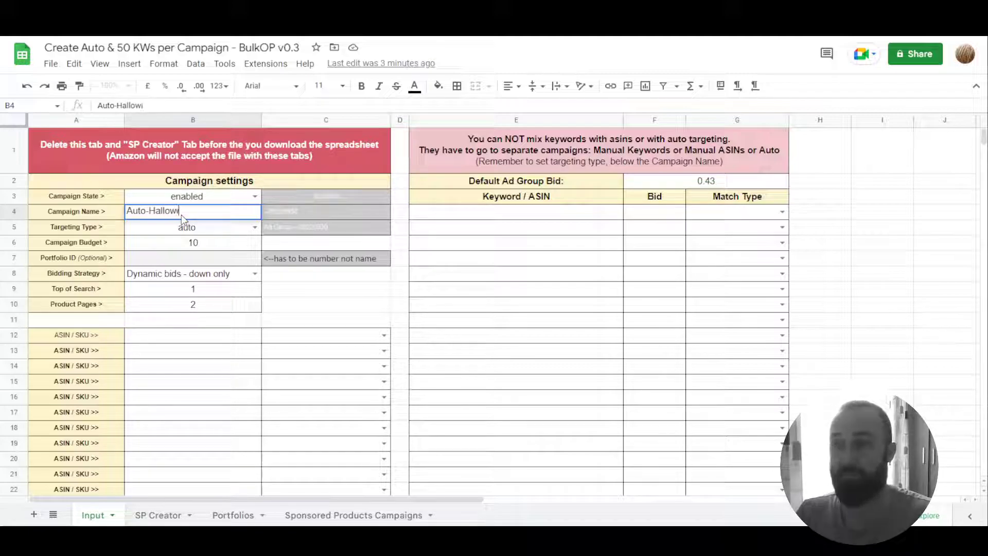
pyautogui.write('en')
pyautogui.press('Return')
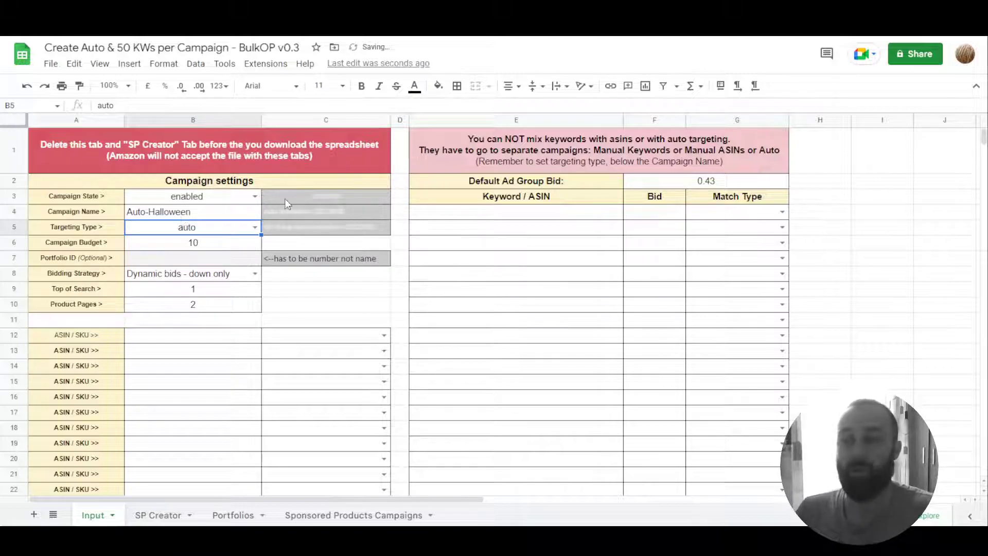
pyautogui.click(182, 216)
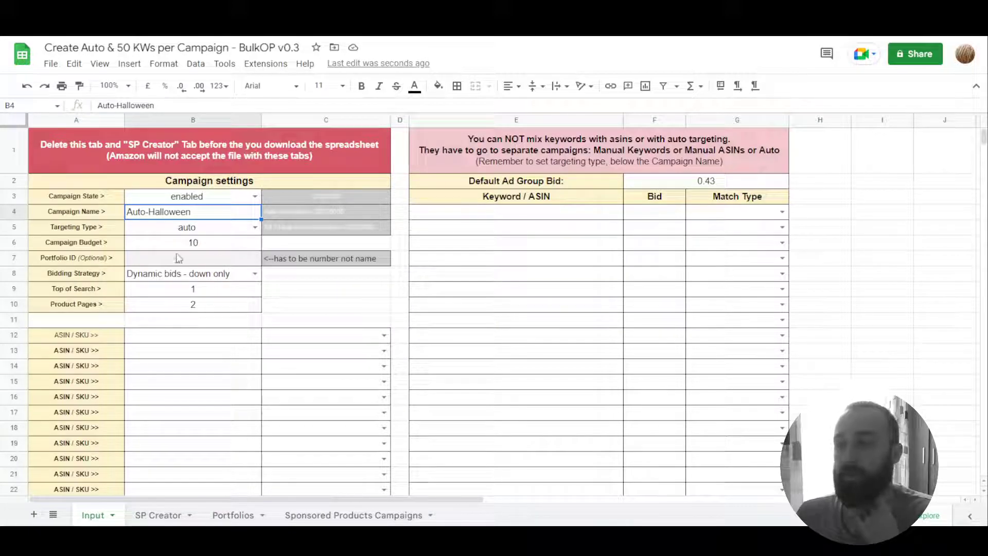
# - Enter ASIN 1 in B12, correcting the mistyped 'ASIN Q'
pyautogui.click(198, 337)
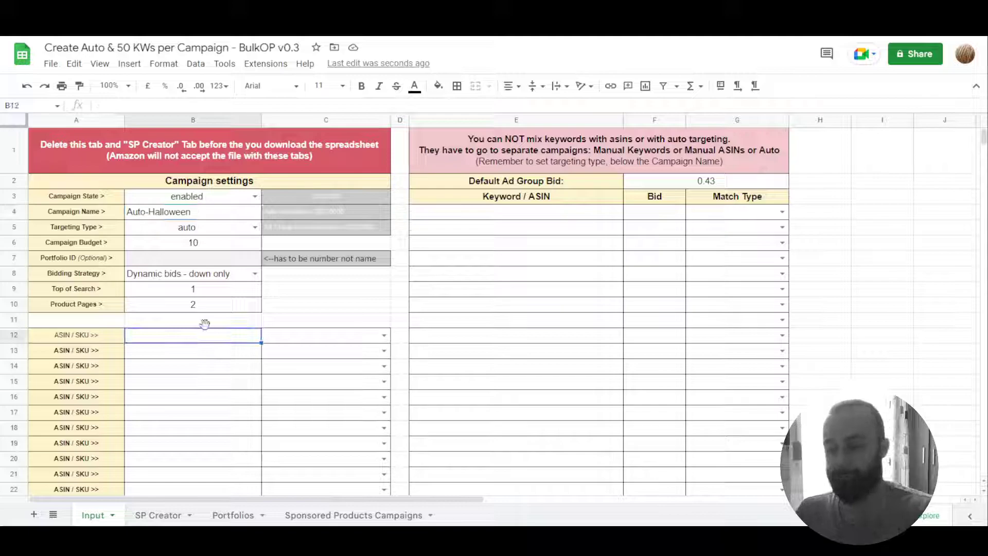
pyautogui.write('AS')
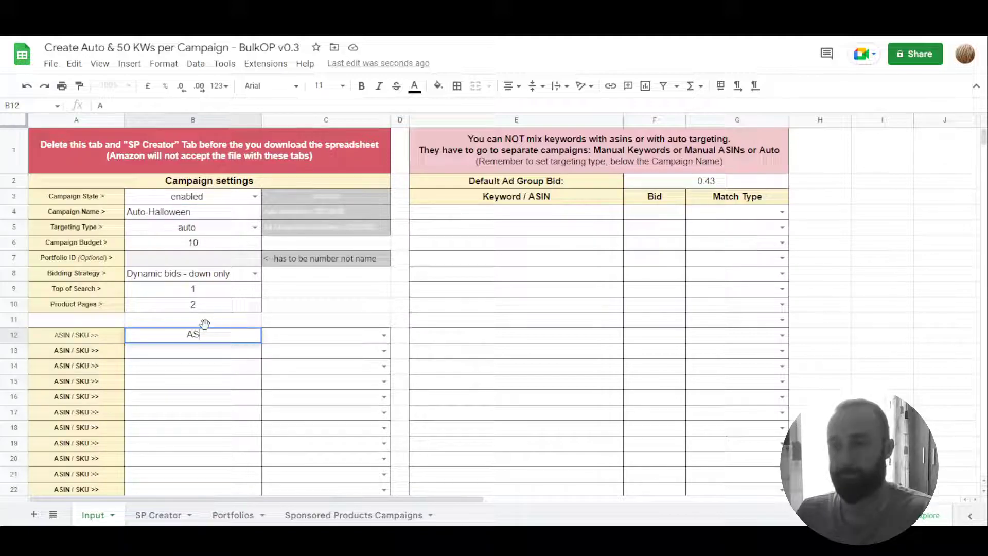
pyautogui.write('IN Q')
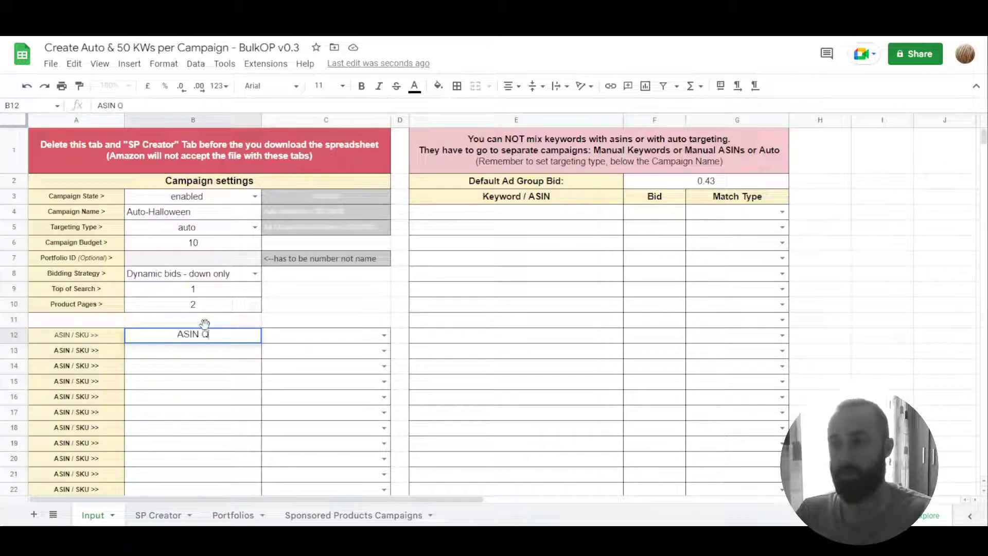
pyautogui.press('Return')
pyautogui.press('Up')
pyautogui.press('Return')
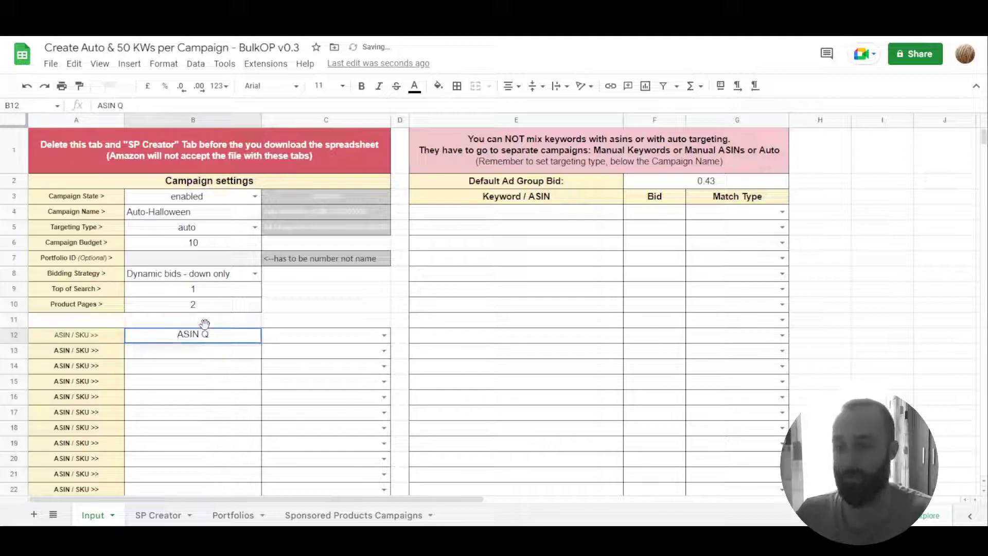
pyautogui.press('BackSpace')
pyautogui.write('1')
pyautogui.press('Return')
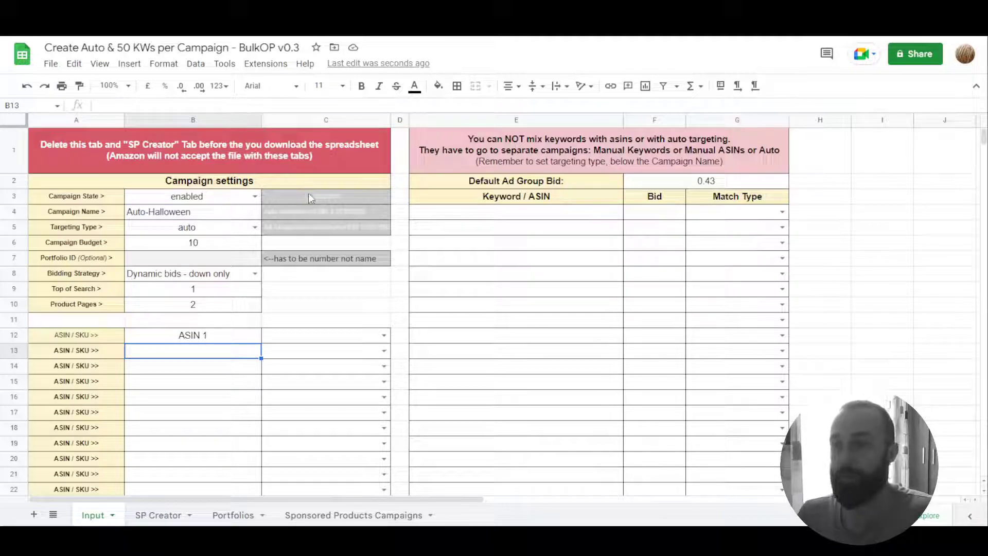
pyautogui.click(198, 337)
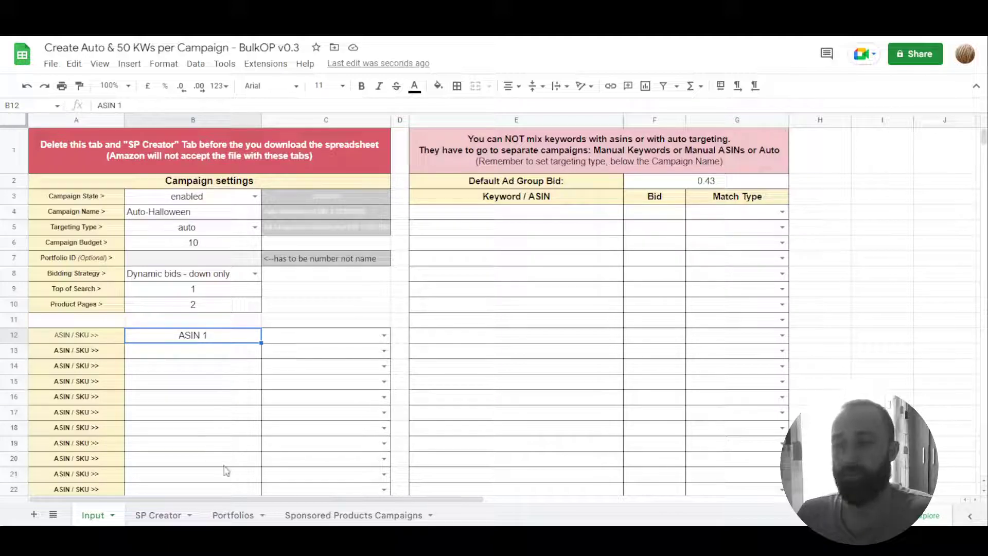
# - Choose ASIN as the identifier type in C12 for ASIN 1
pyautogui.click(384, 335)
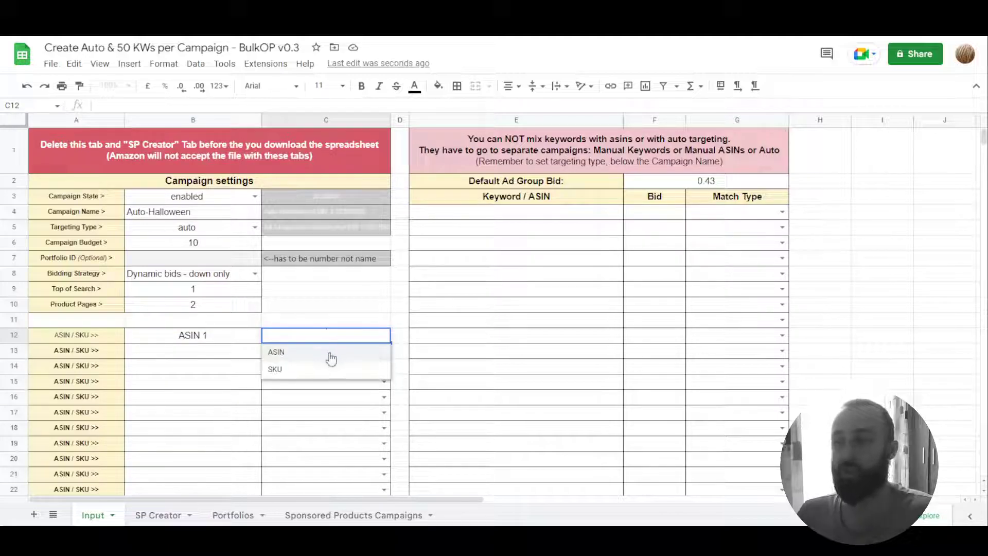
pyautogui.click(291, 353)
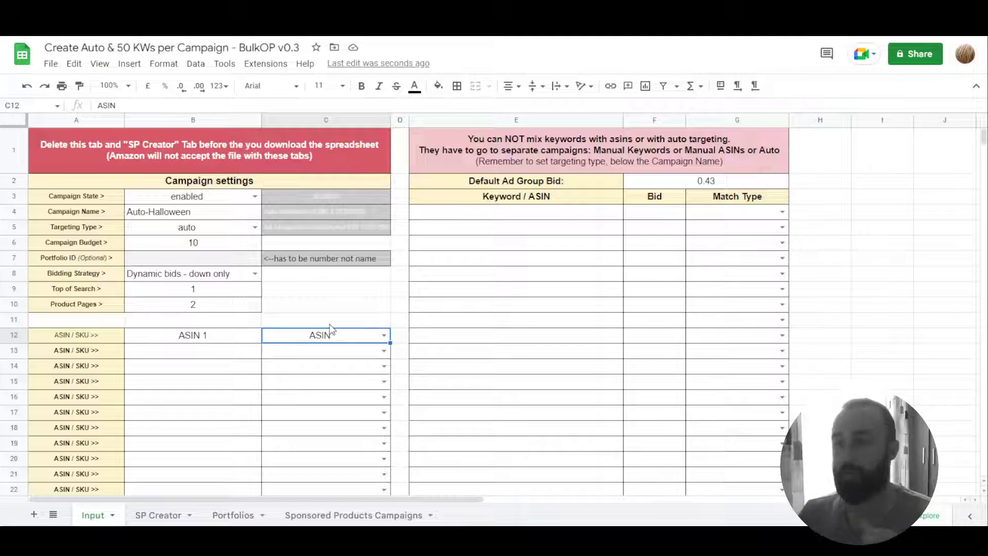
pyautogui.click(383, 335)
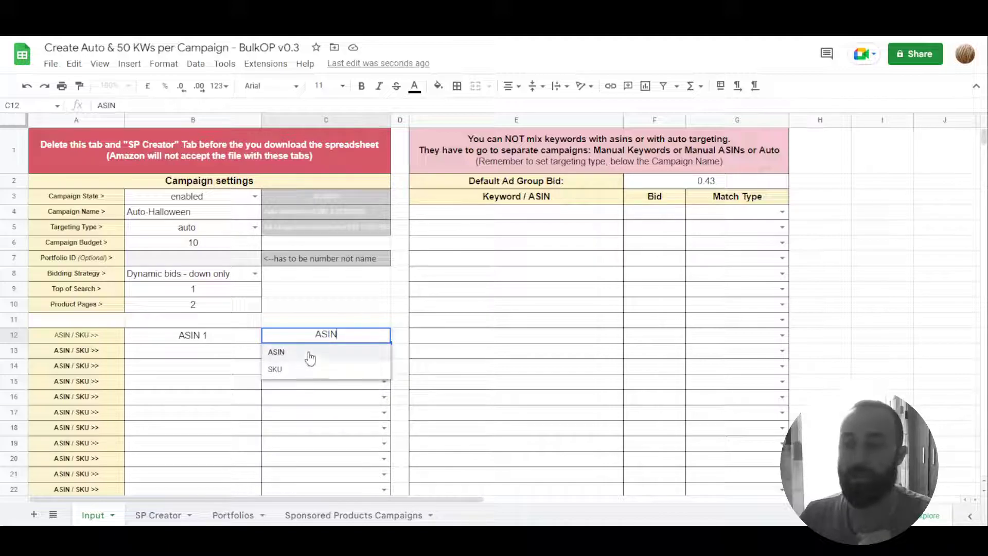
pyautogui.click(364, 309)
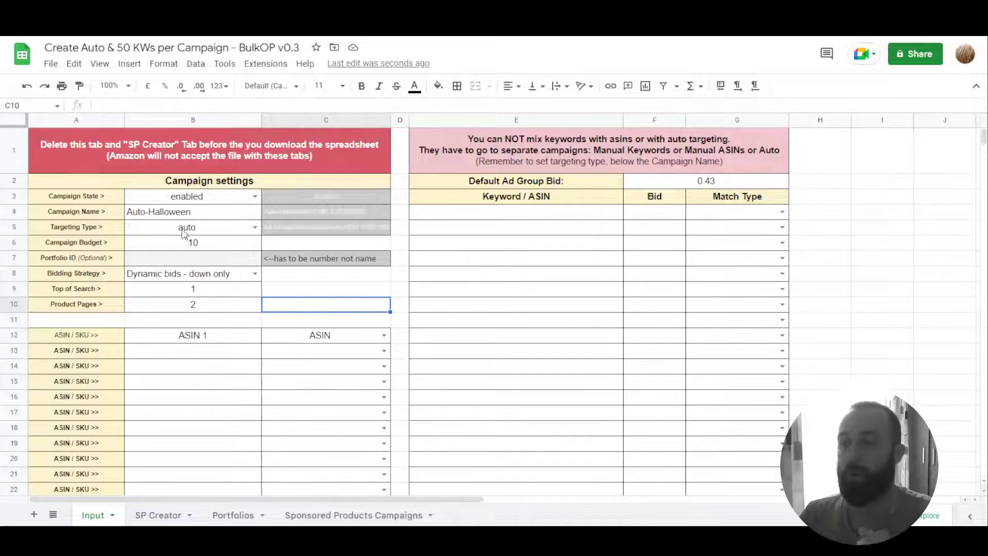
# - Check the Bidding Adjustment row's formula on the SP Creator sheet
pyautogui.click(154, 515)
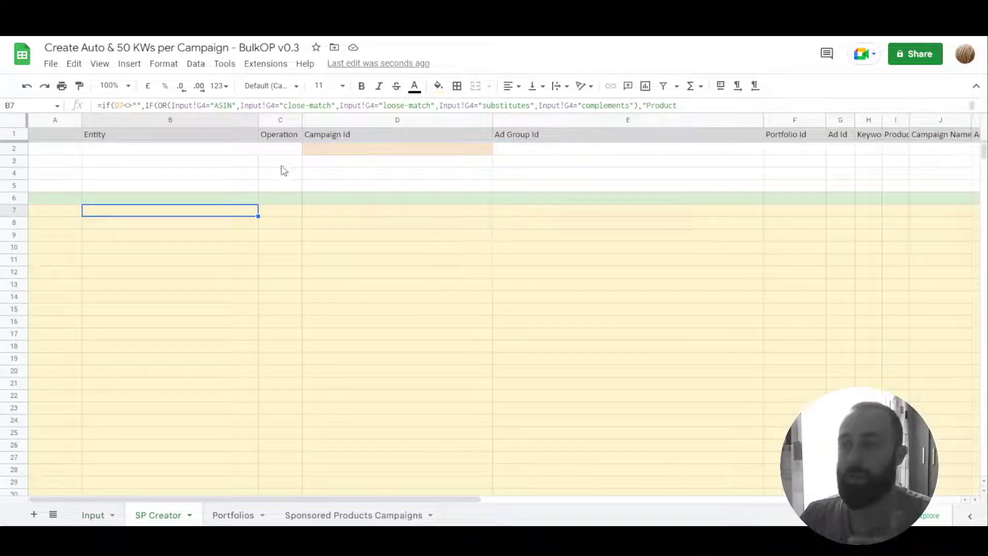
pyautogui.click(167, 173)
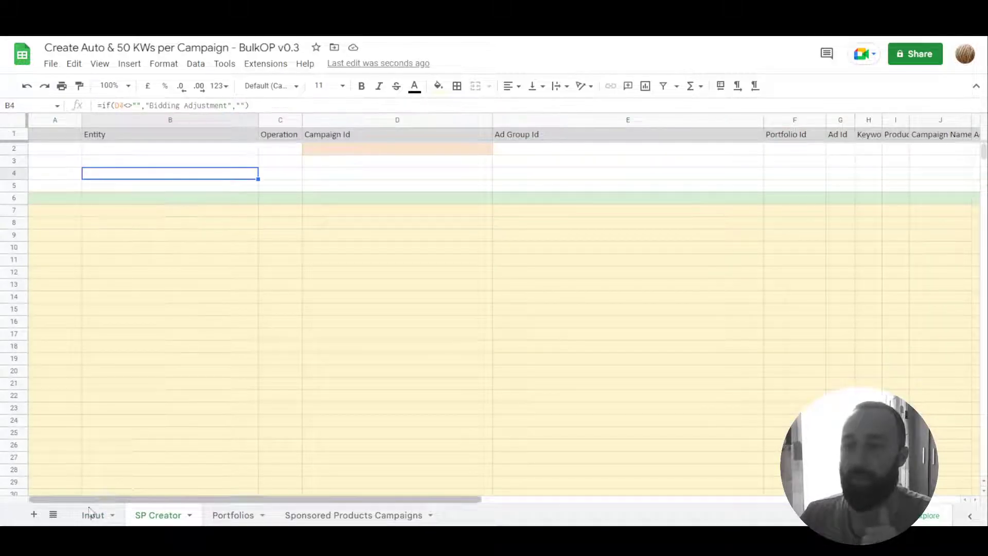
pyautogui.hotkey('ctrl', 'shift', 'pageup')
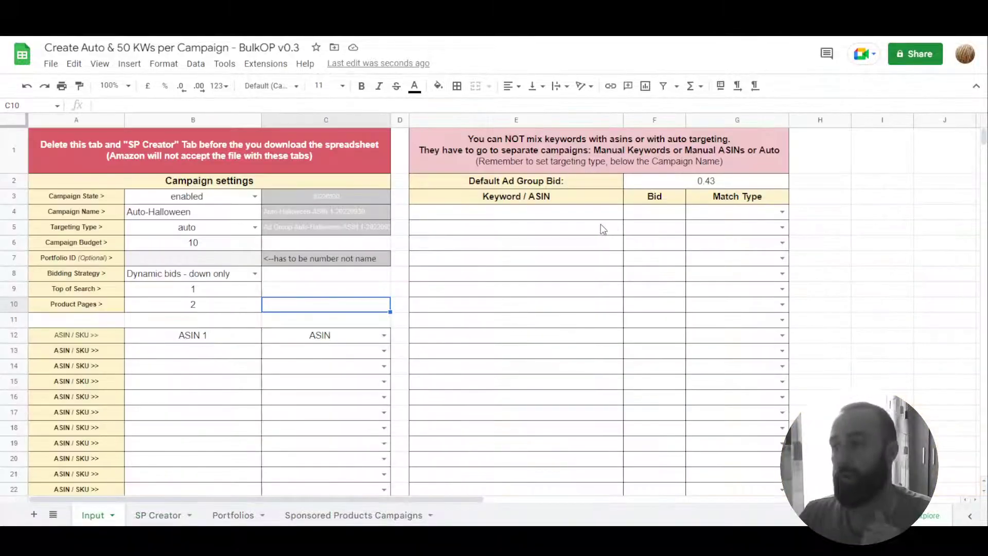
# - Enter 'can not be empty even for auto' in Input cell E4
pyautogui.click(540, 216)
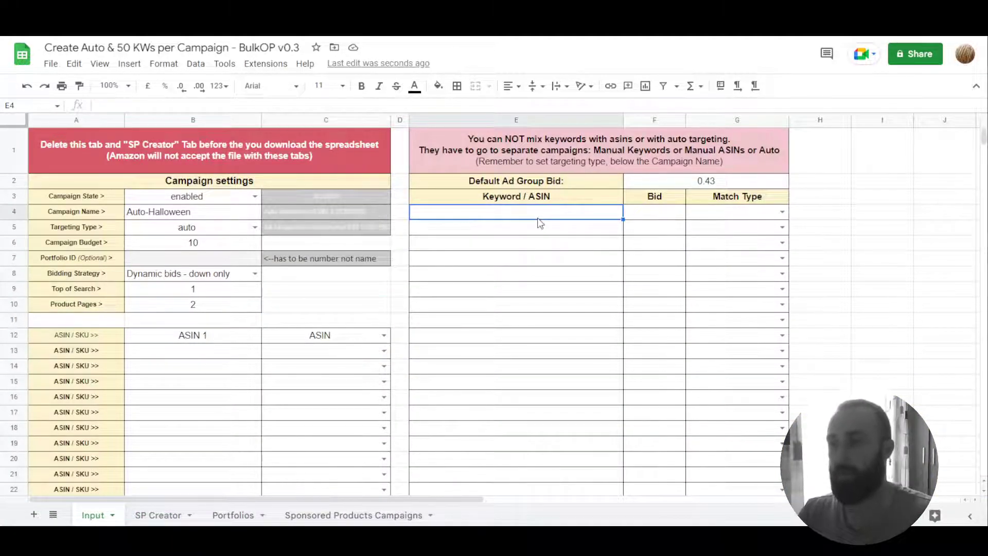
pyautogui.write('ca')
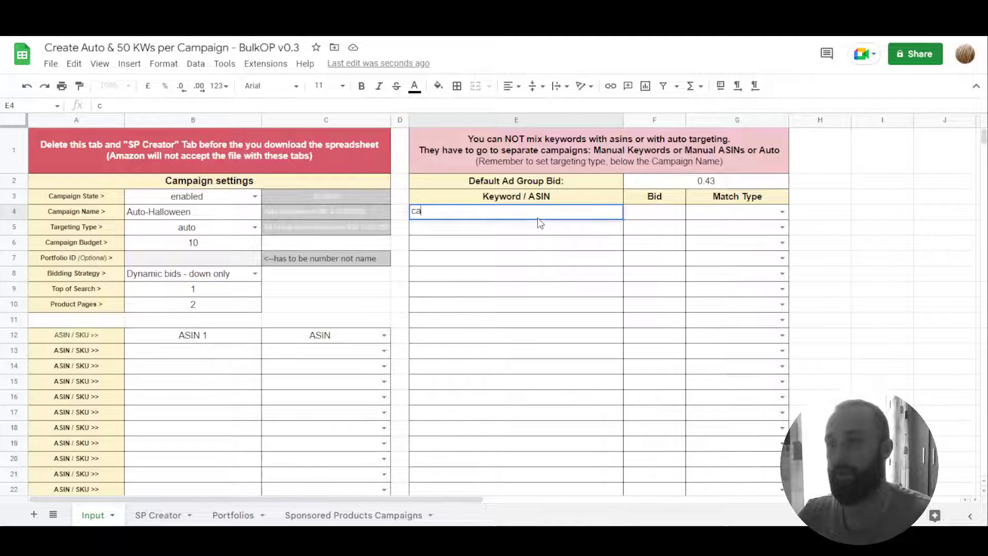
pyautogui.write('n not be')
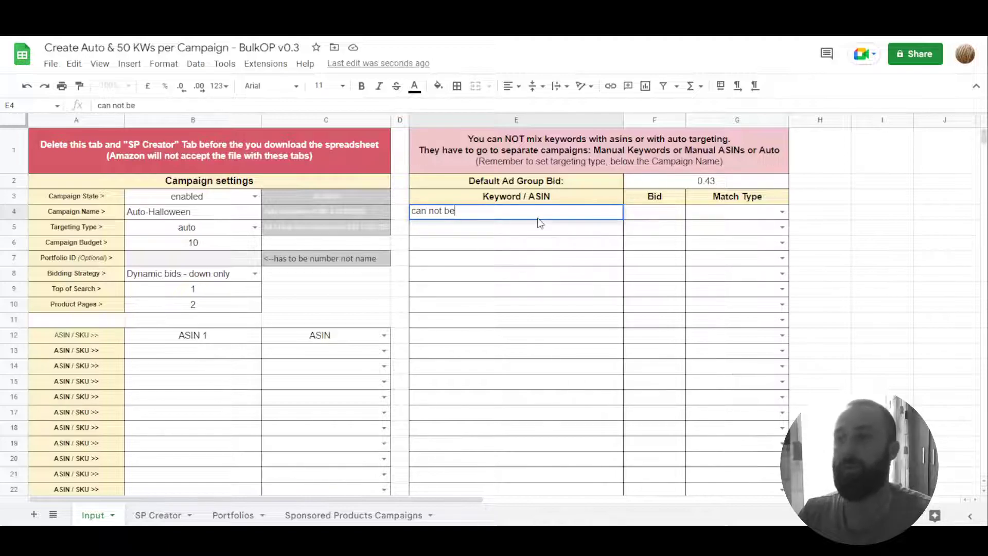
pyautogui.write(' empty')
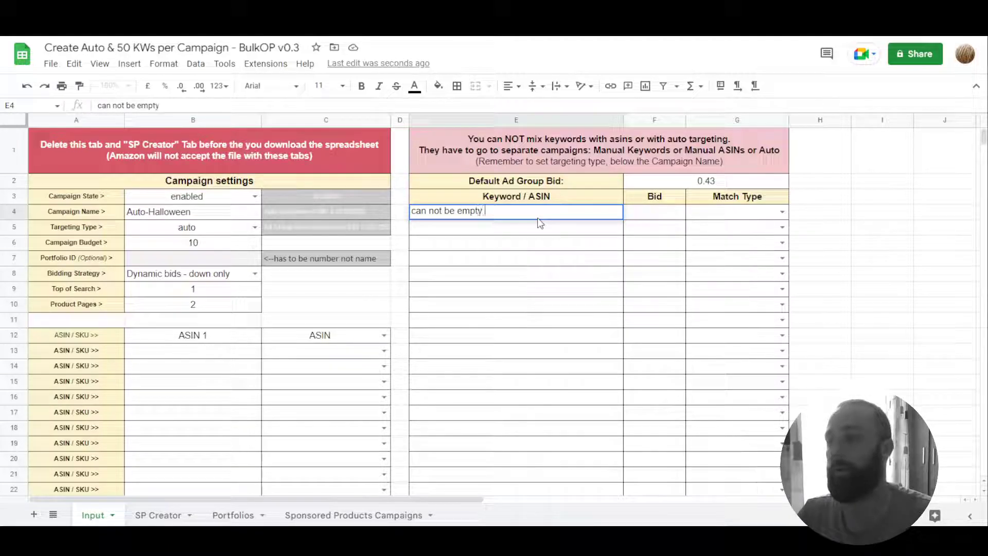
pyautogui.write(' even for ')
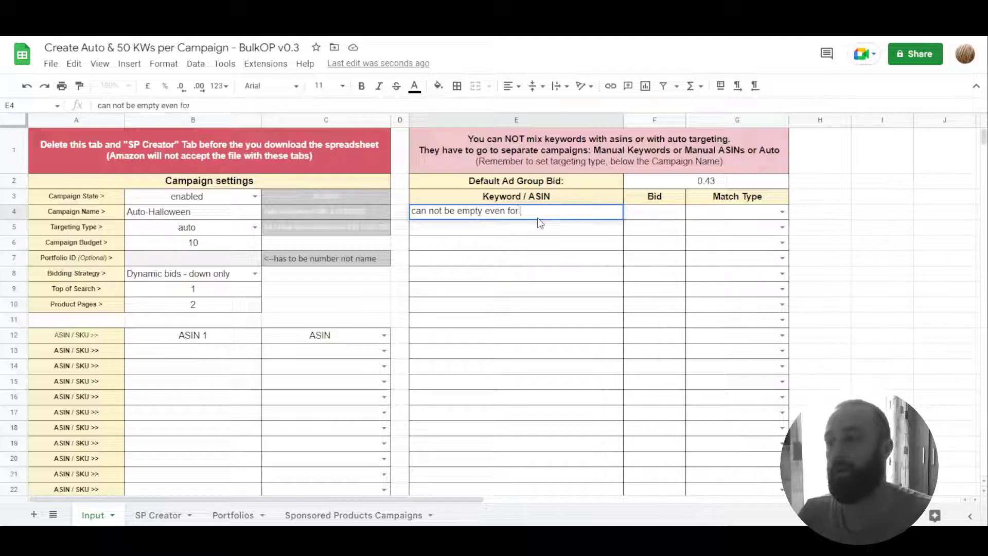
pyautogui.write('auto')
pyautogui.press('Return')
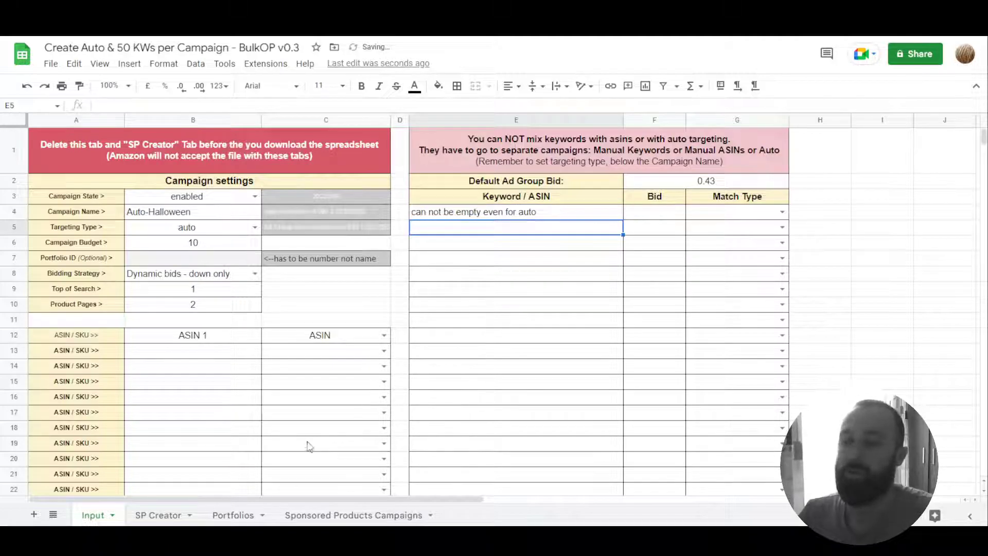
pyautogui.click(162, 516)
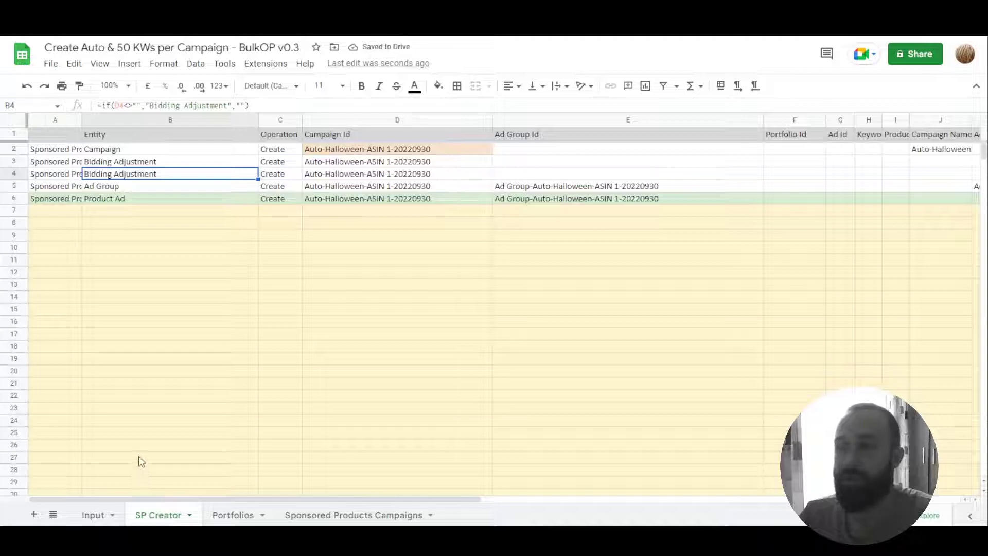
pyautogui.click(93, 515)
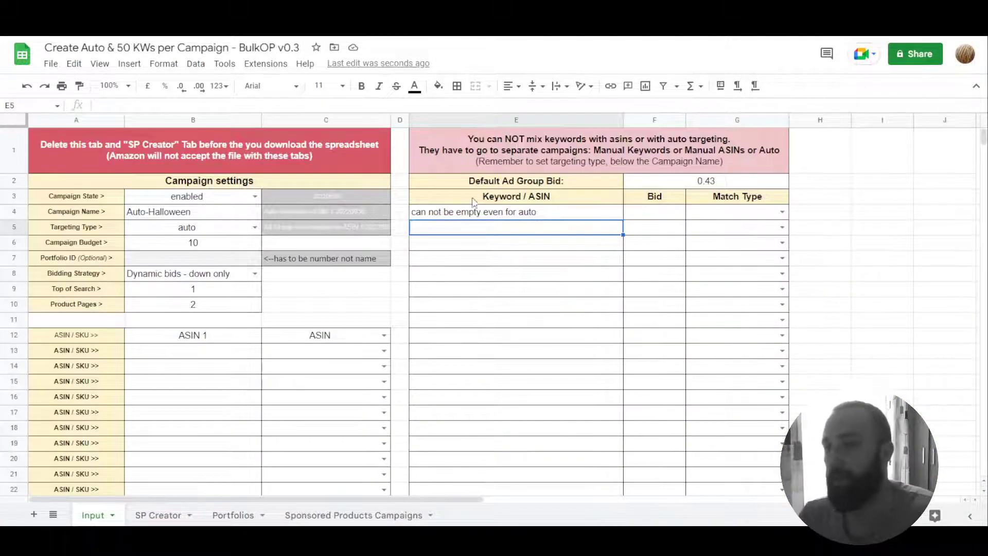
pyautogui.moveTo(508, 211); pyautogui.dragTo(510, 302)
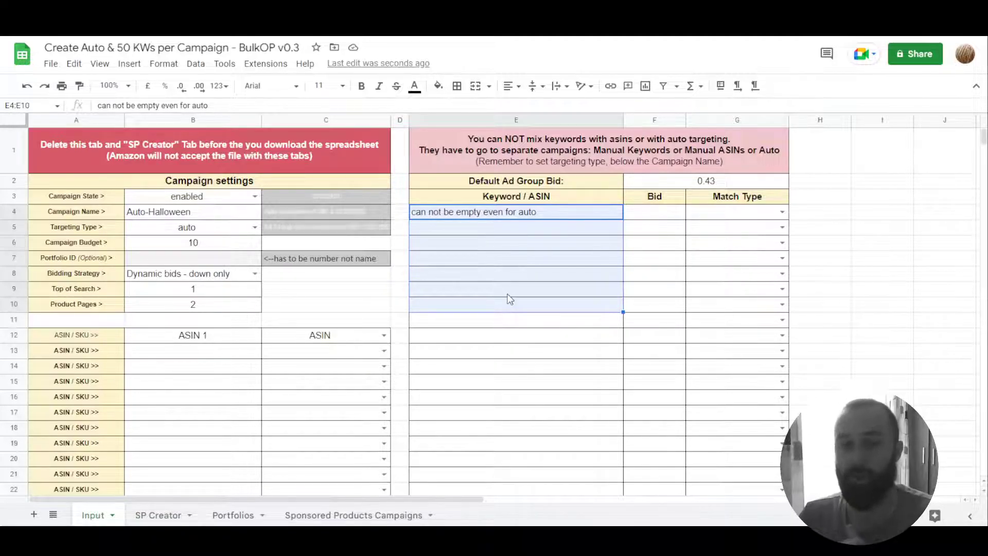
pyautogui.click(160, 514)
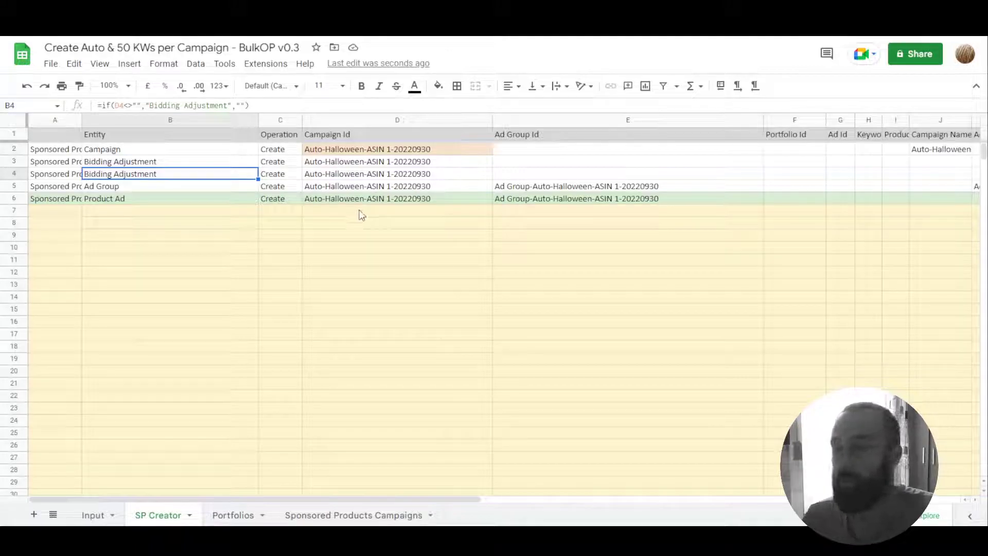
pyautogui.moveTo(15, 199); pyautogui.dragTo(19, 154)
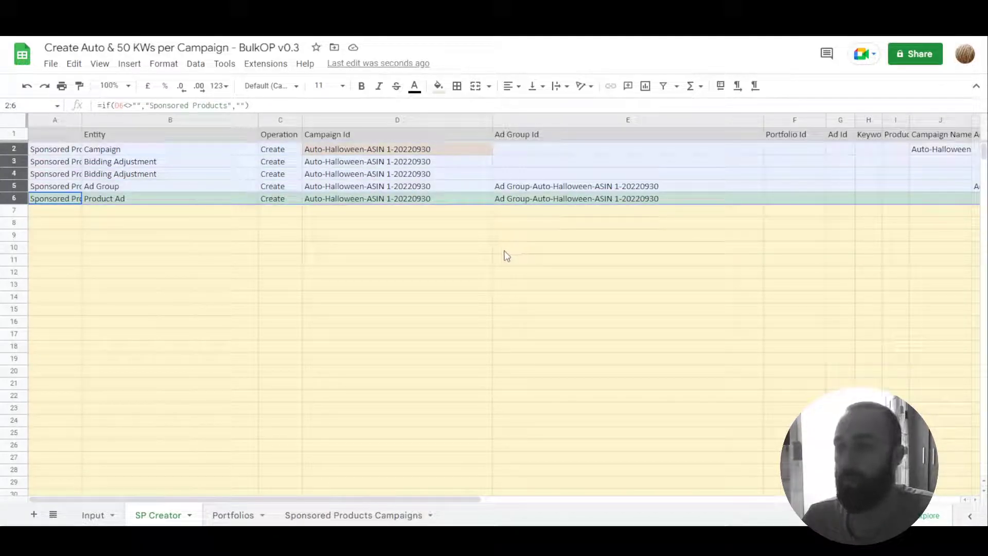
pyautogui.click(93, 514)
# - Change the Default Ad Group Bid in F2 from 0.43 to 0.23
pyautogui.click(756, 184)
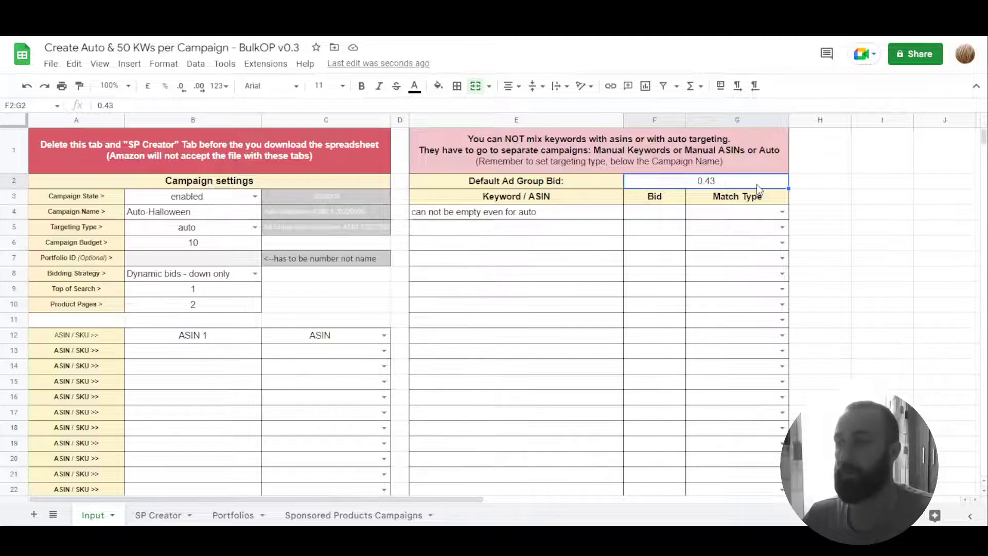
pyautogui.doubleClick(756, 185)
pyautogui.press('BackSpace')
pyautogui.press('BackSpace')
pyautogui.press('BackSpace')
pyautogui.write('.')
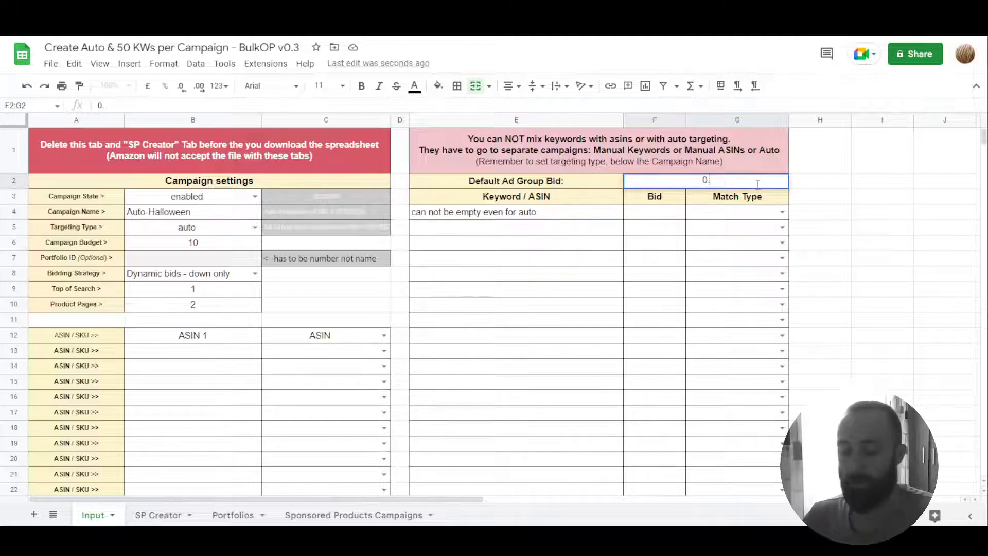
pyautogui.write('23')
pyautogui.press('Return')
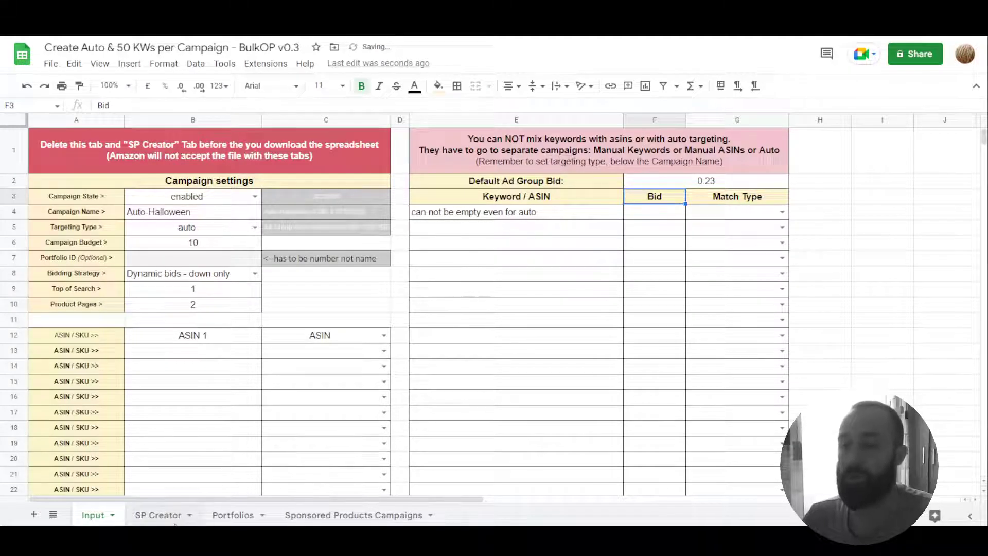
# - Verify SP Creator's Ad Group Default Bid in S5 now reads 0.23
pyautogui.click(163, 514)
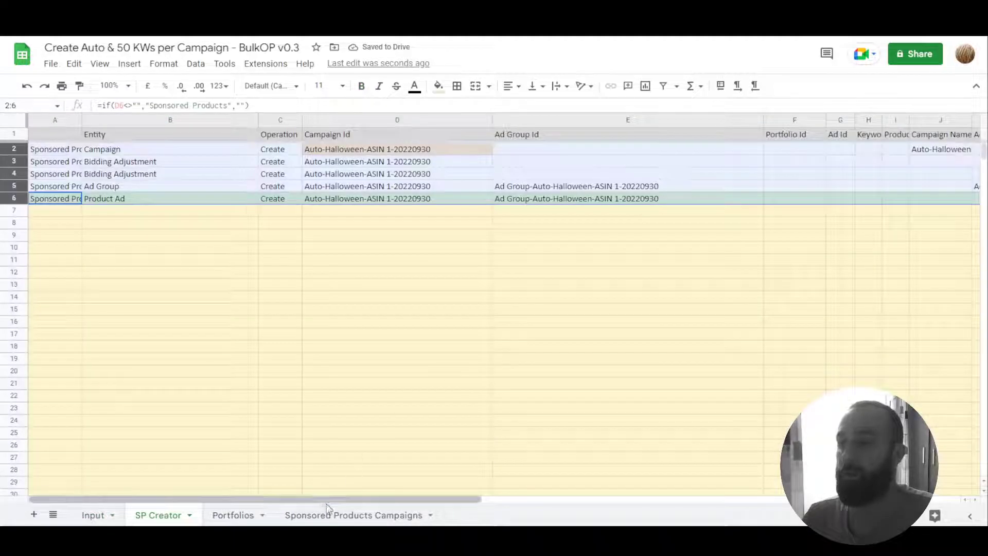
pyautogui.moveTo(326, 500); pyautogui.dragTo(726, 505)
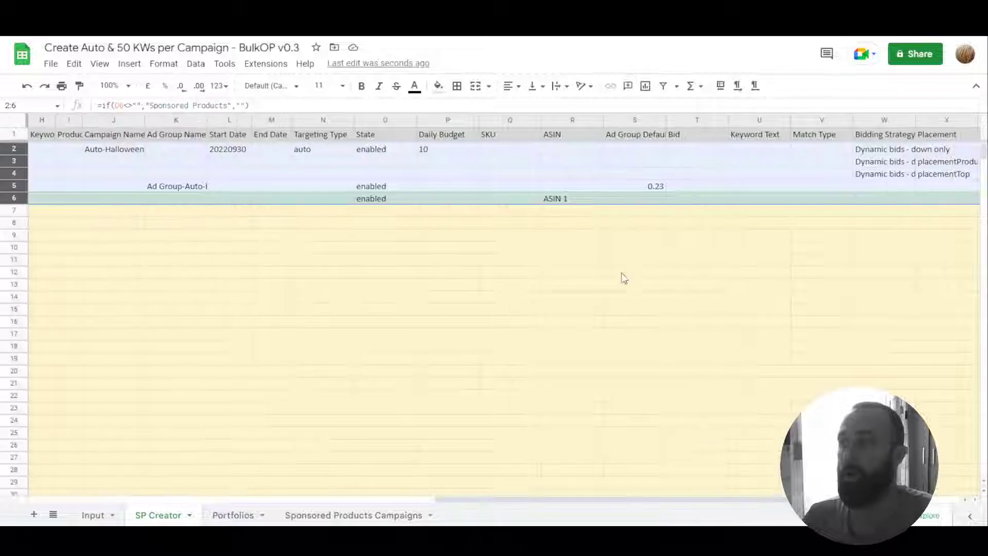
pyautogui.click(661, 187)
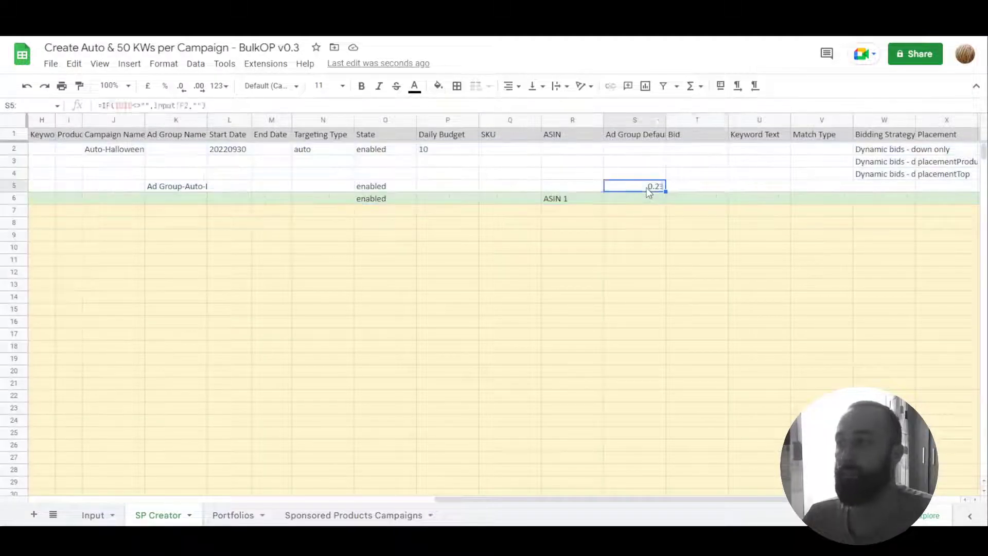
pyautogui.click(647, 139)
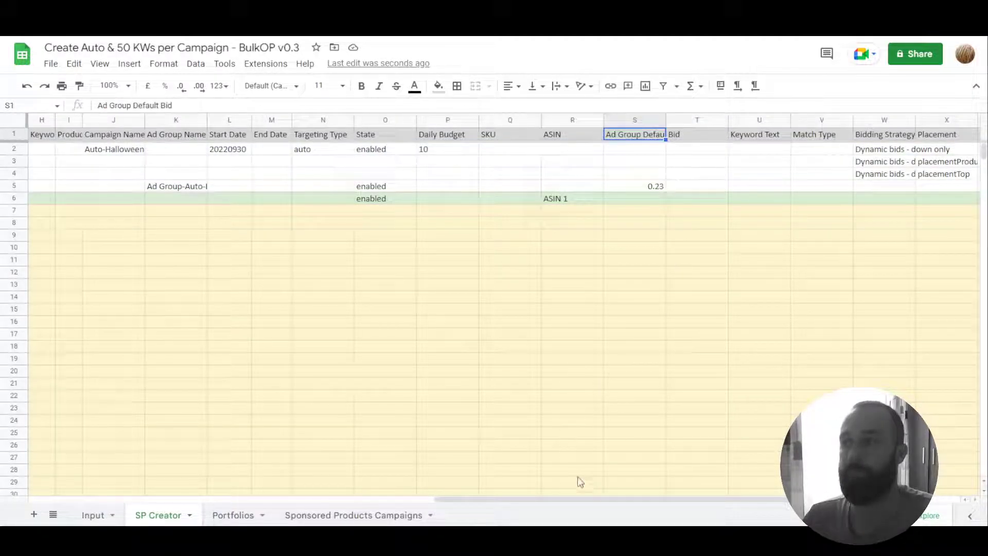
pyautogui.moveTo(589, 502); pyautogui.dragTo(133, 419)
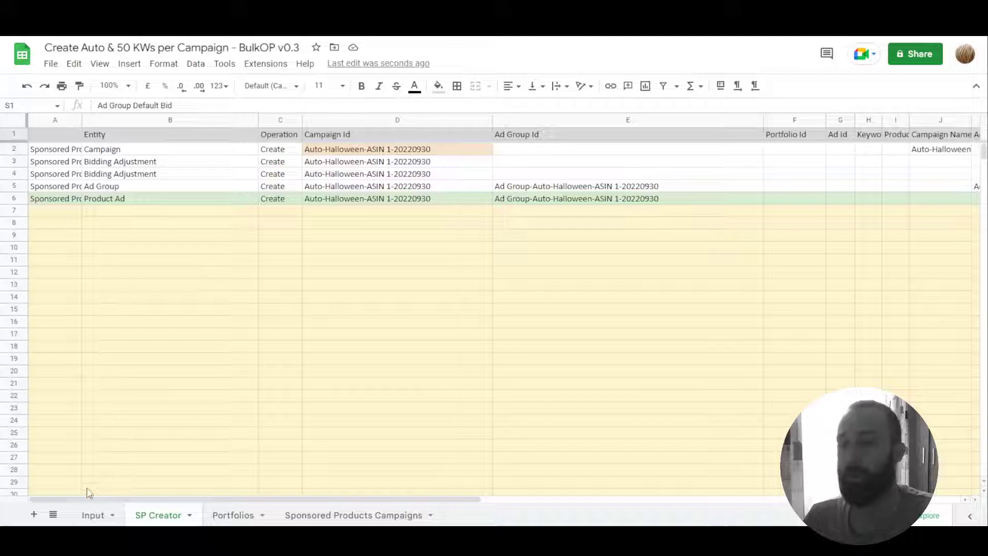
# - Enter ASIN 2 in Input cell B13
pyautogui.click(92, 515)
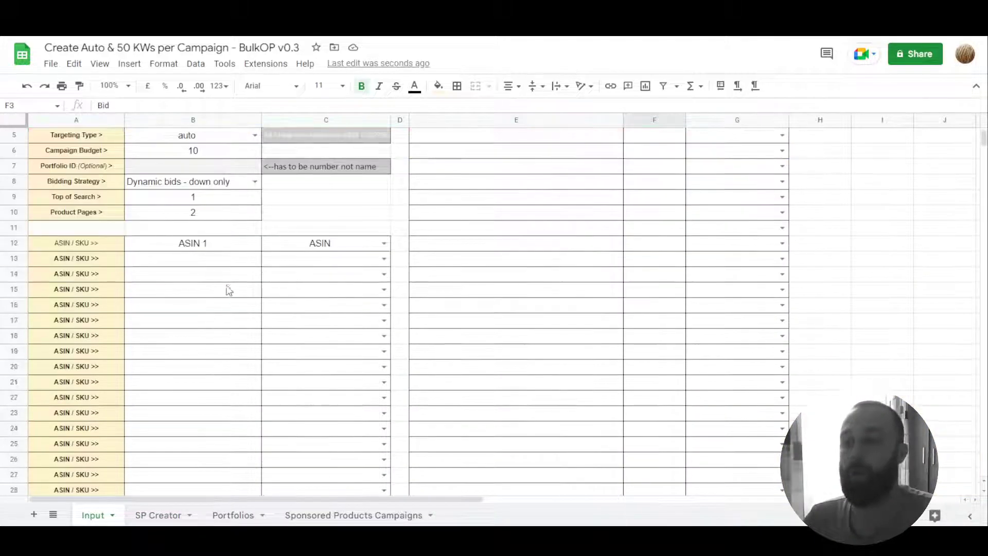
pyautogui.click(217, 266)
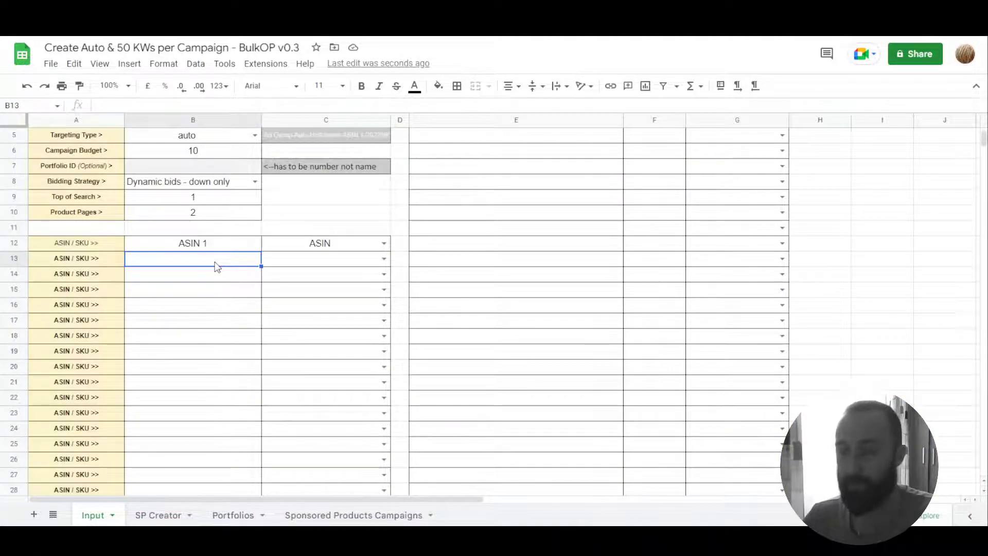
pyautogui.write('ASIN 1')
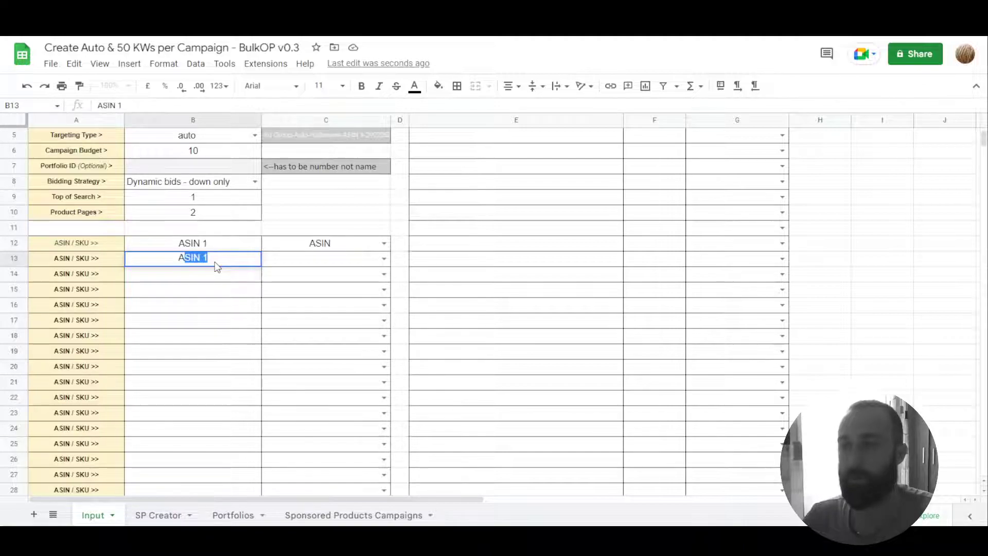
pyautogui.press('Tab')
pyautogui.doubleClick(216, 266)
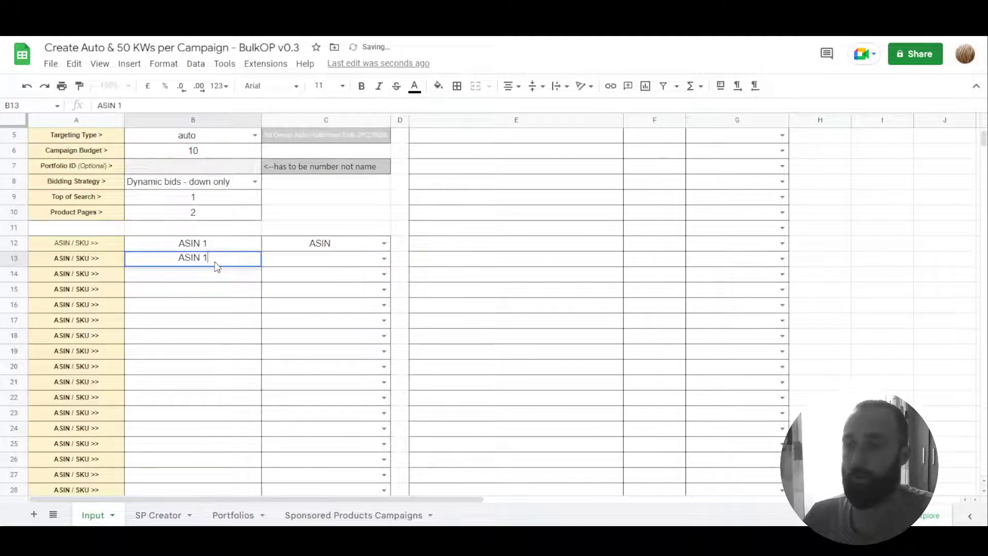
pyautogui.press('BackSpace')
pyautogui.press('BackSpace')
pyautogui.write('2')
pyautogui.press('Return')
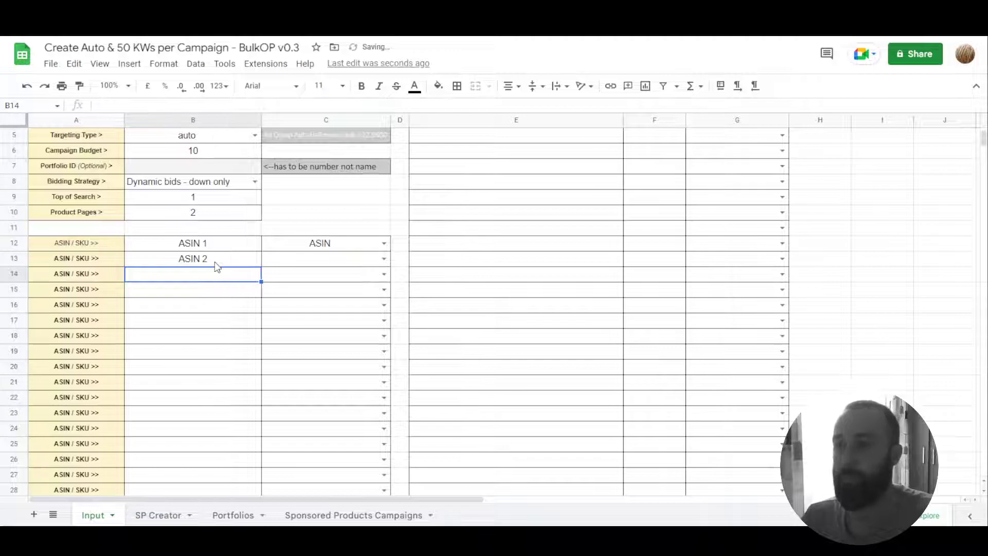
# - Fill the ASIN series down to ASIN 16 and copy type ASIN down to row 27
pyautogui.moveTo(234, 245); pyautogui.dragTo(237, 262)
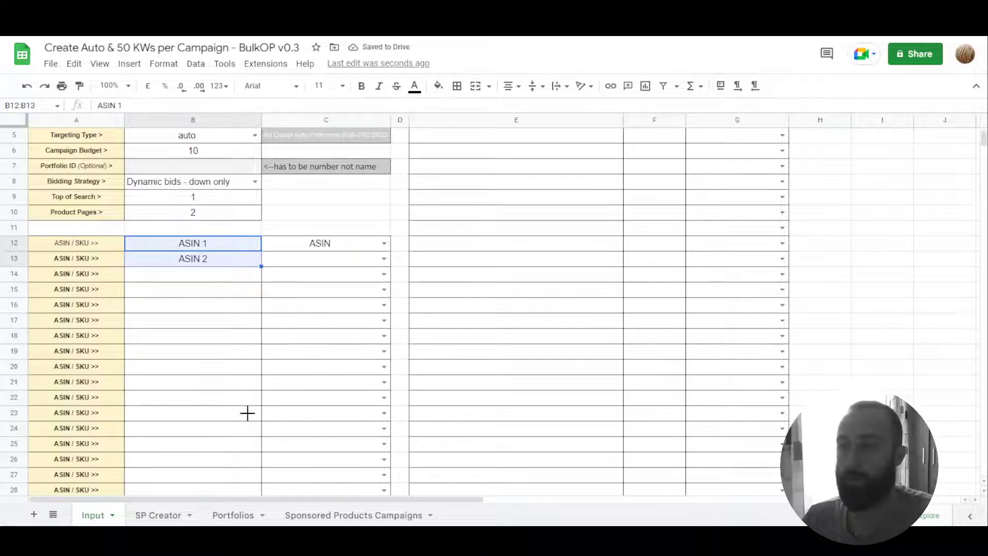
pyautogui.moveTo(247, 413); pyautogui.dragTo(247, 474)
pyautogui.click(388, 249)
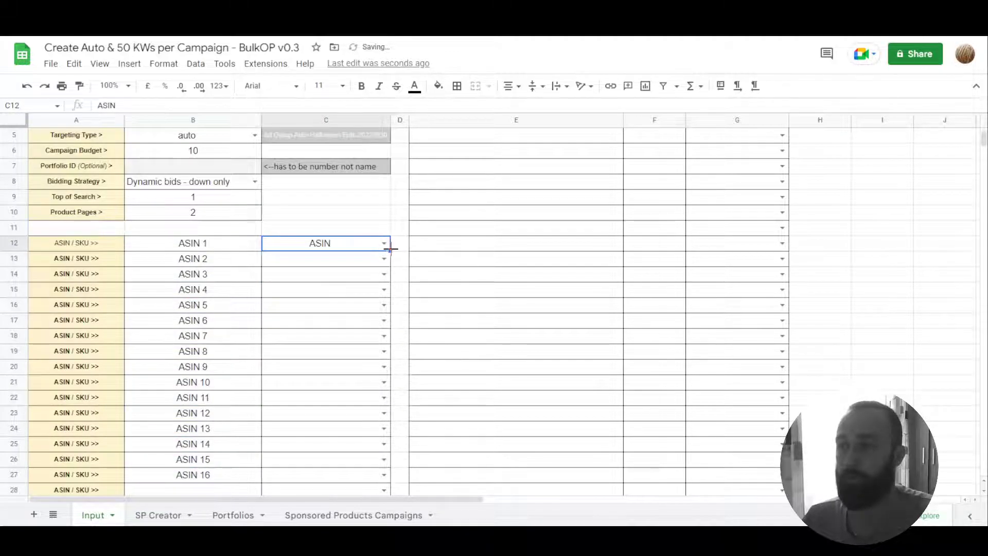
pyautogui.moveTo(371, 481); pyautogui.dragTo(371, 480)
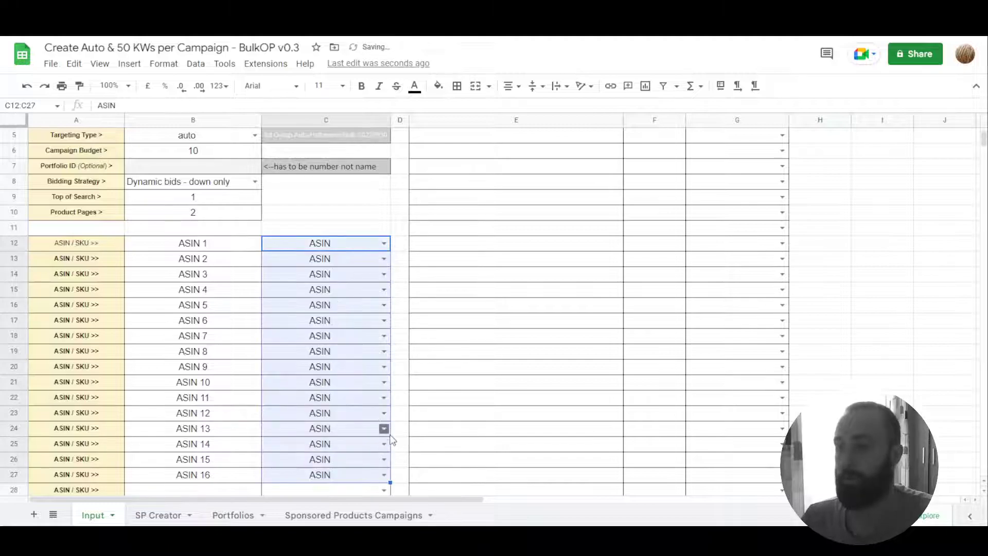
# - Copy SP Creator rows 2–6 holding the Auto-Halloween campaign entries
pyautogui.click(158, 514)
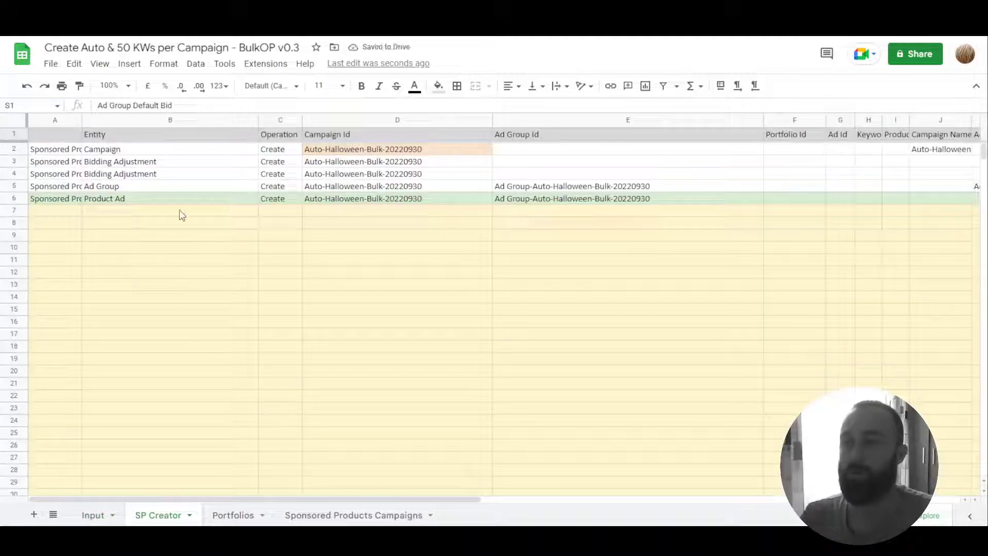
pyautogui.scroll(-13, 441, 230)
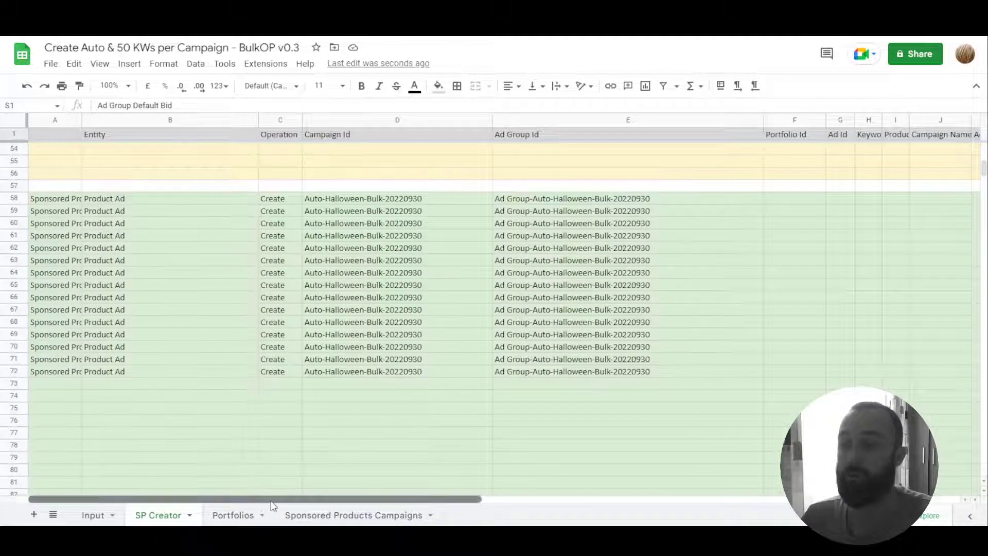
pyautogui.moveTo(247, 498); pyautogui.dragTo(624, 519)
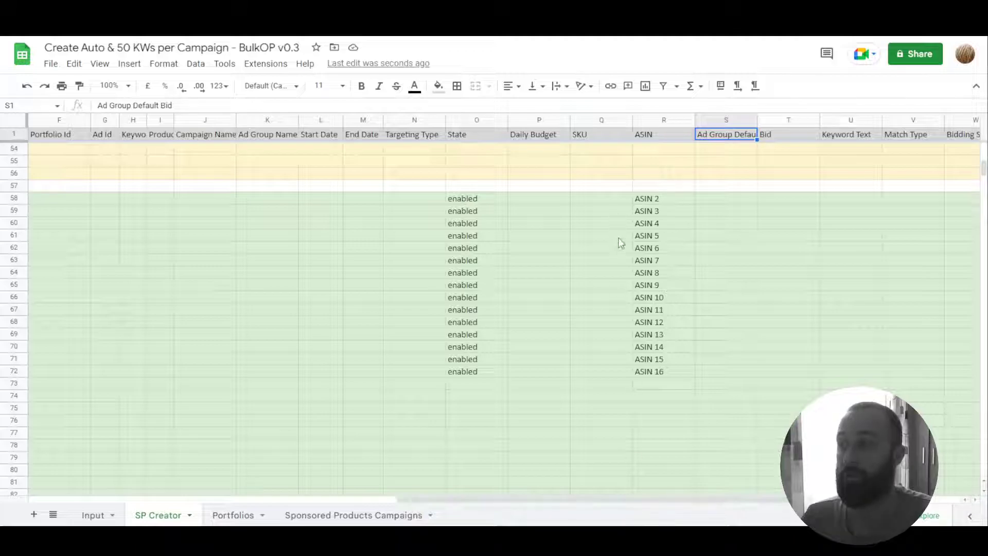
pyautogui.moveTo(617, 499); pyautogui.dragTo(249, 499)
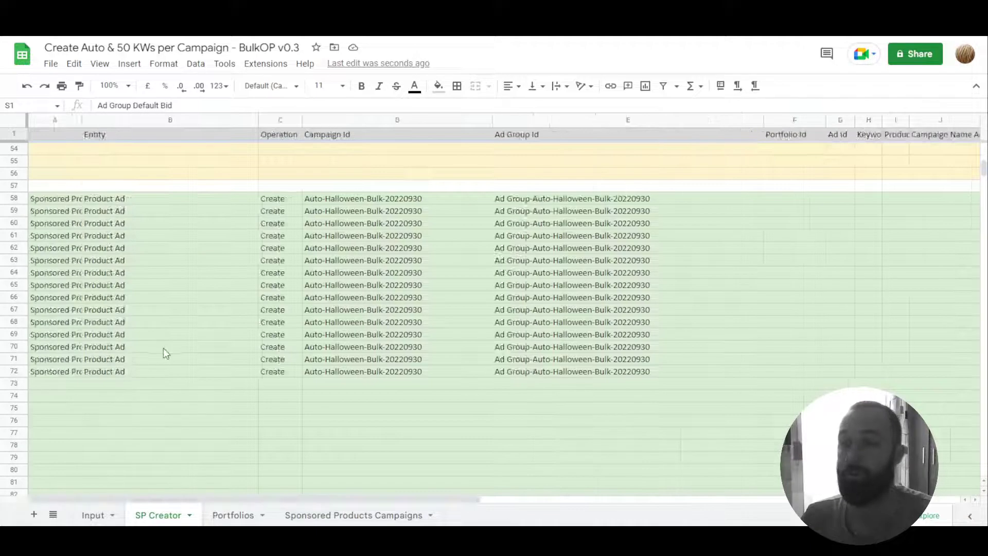
pyautogui.scroll(10, 180, 352)
pyautogui.scroll(8, 250, 456)
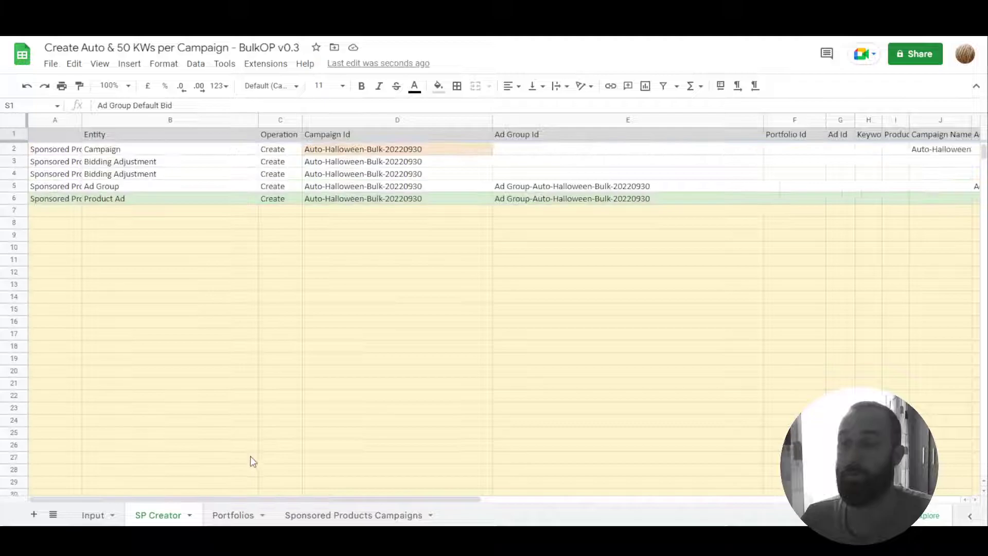
pyautogui.moveTo(21, 148); pyautogui.dragTo(15, 198)
pyautogui.hotkey('ctrl', 'c')
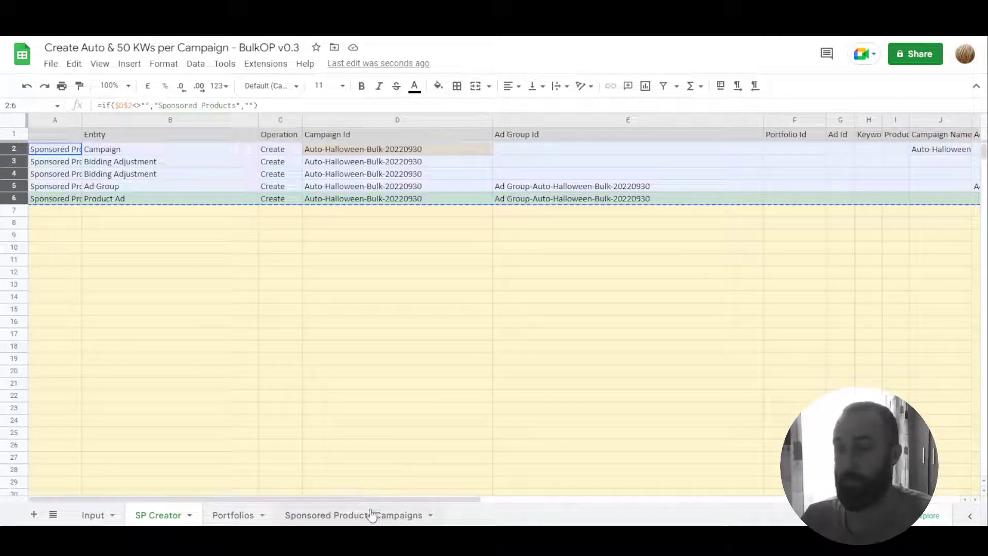
# - Replace the old Man-Maining rows with the Auto-Halloween campaign rows pasted at A3
pyautogui.click(377, 512)
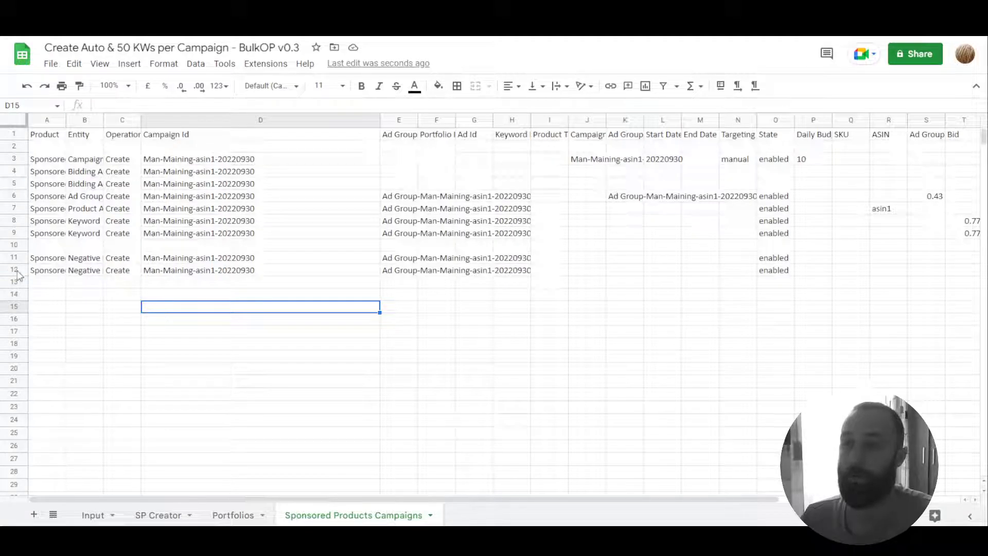
pyautogui.moveTo(10, 270); pyautogui.dragTo(5, 159)
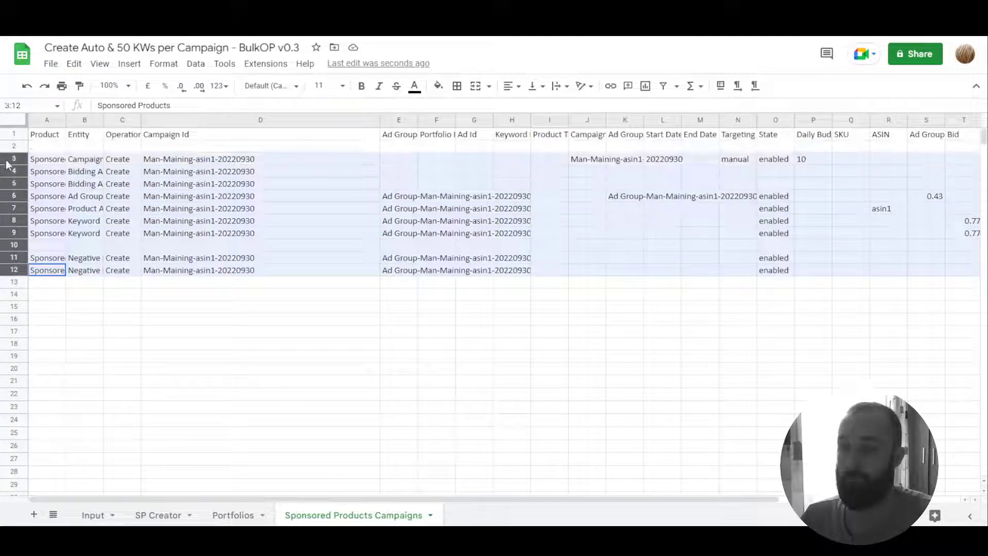
pyautogui.press('Delete')
pyautogui.click(51, 160)
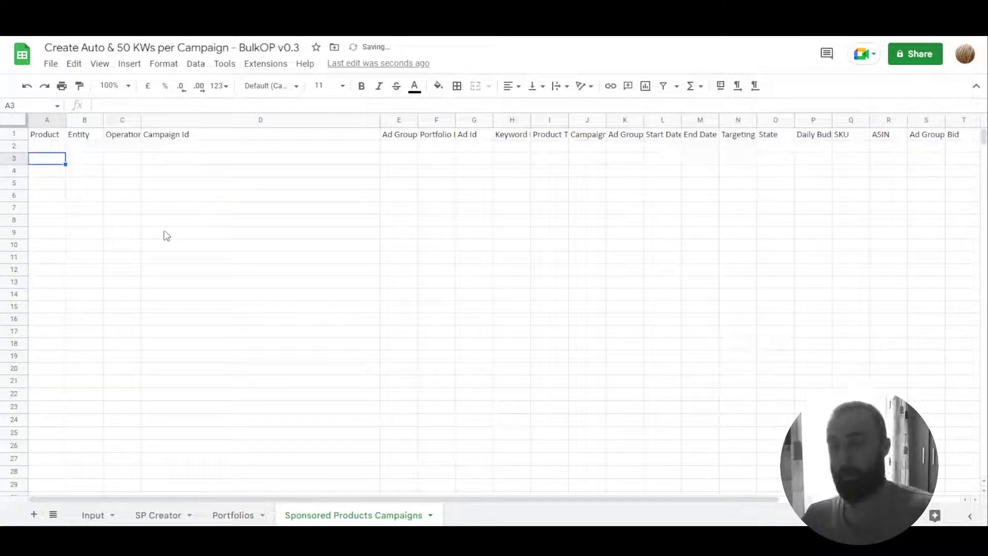
pyautogui.hotkey('ctrl', 'v')
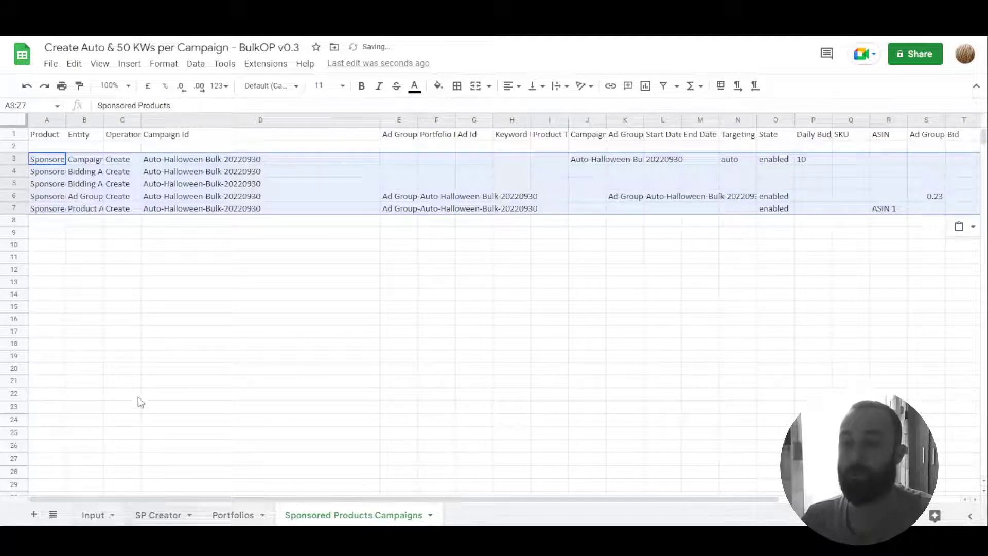
# - Copy SP Creator's Product Ad rows 58–72 and paste them at A9 of Sponsored Products Campaigns
pyautogui.click(158, 514)
pyautogui.scroll(-15, 153, 403)
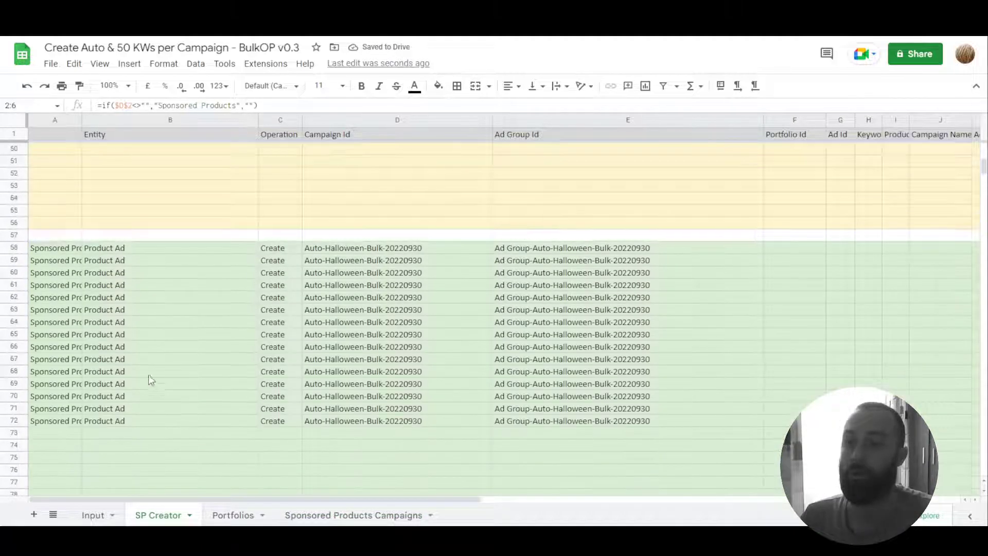
pyautogui.moveTo(14, 248); pyautogui.dragTo(17, 429)
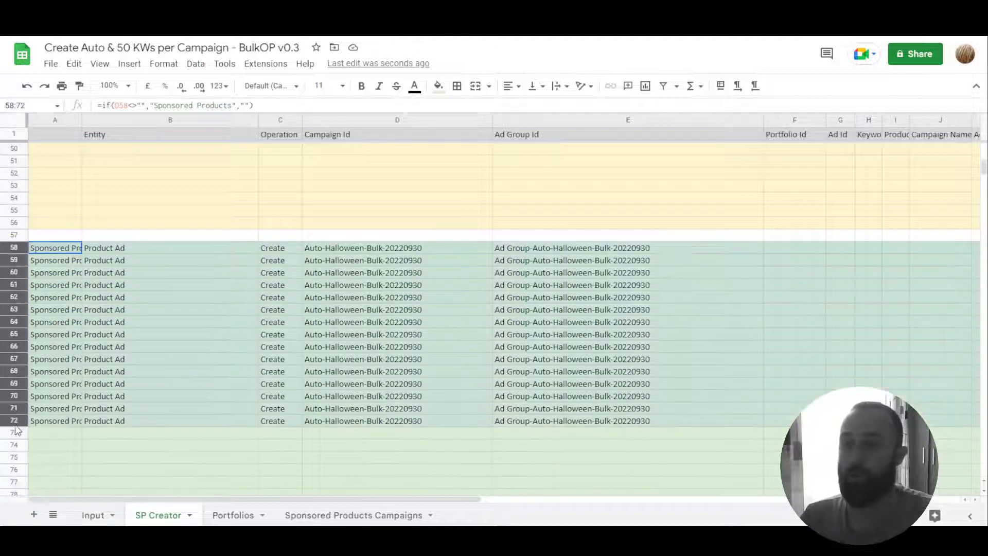
pyautogui.hotkey('ctrl', 'c')
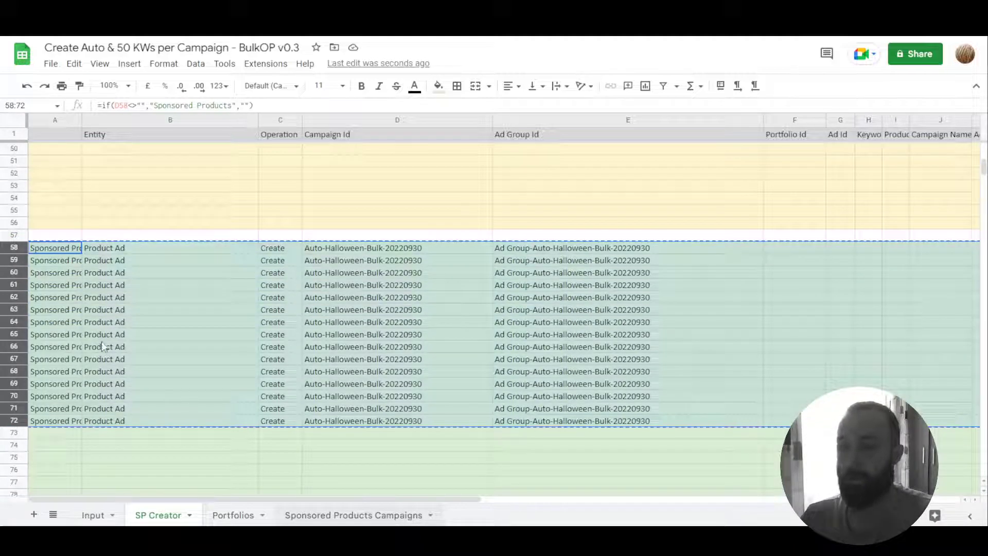
pyautogui.hotkey('ctrl', 'shift', 'pagedown')
pyautogui.hotkey('ctrl', 'shift', 'pagedown')
pyautogui.click(50, 233)
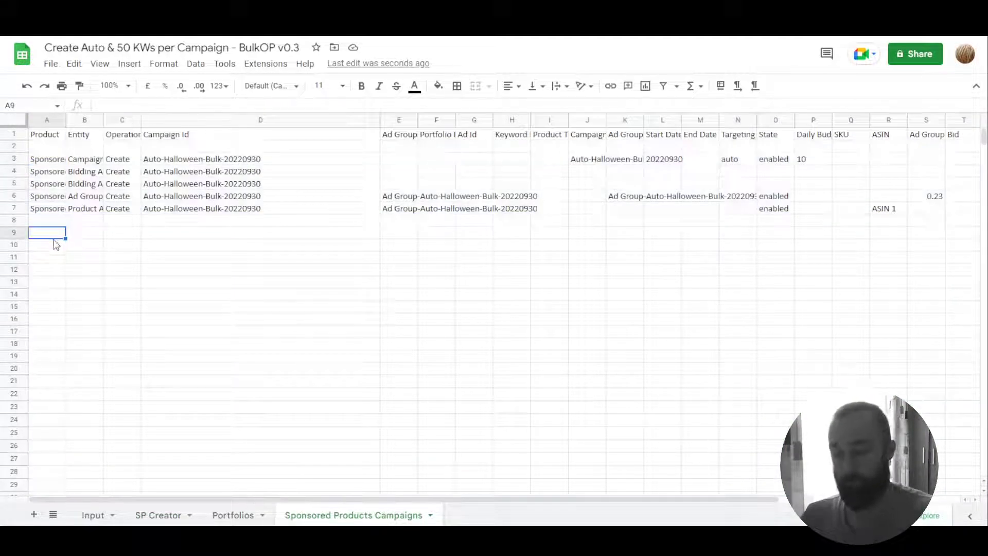
pyautogui.hotkey('ctrl', 'v')
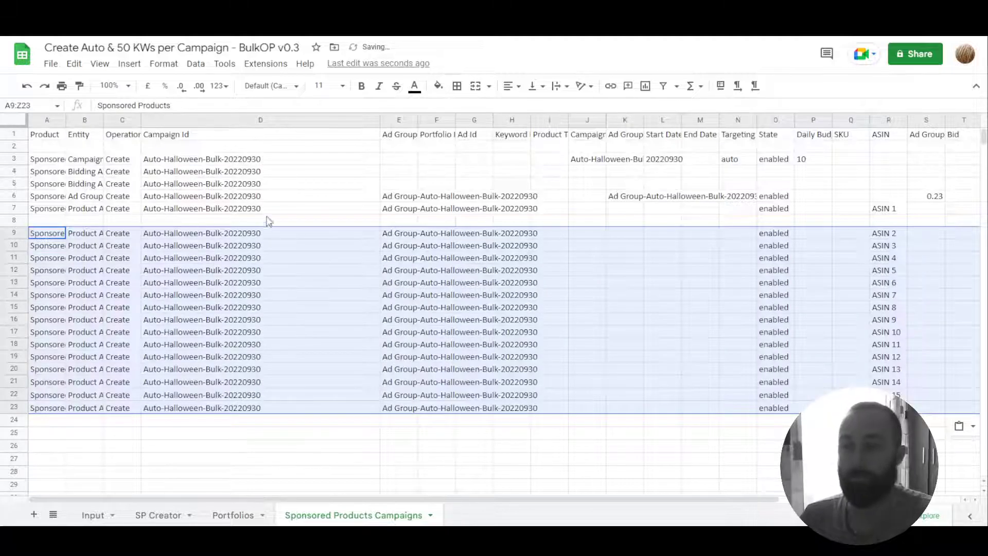
# - After reviewing Input and SP Creator, delete the pasted Product Ad rows 9–23
pyautogui.click(91, 515)
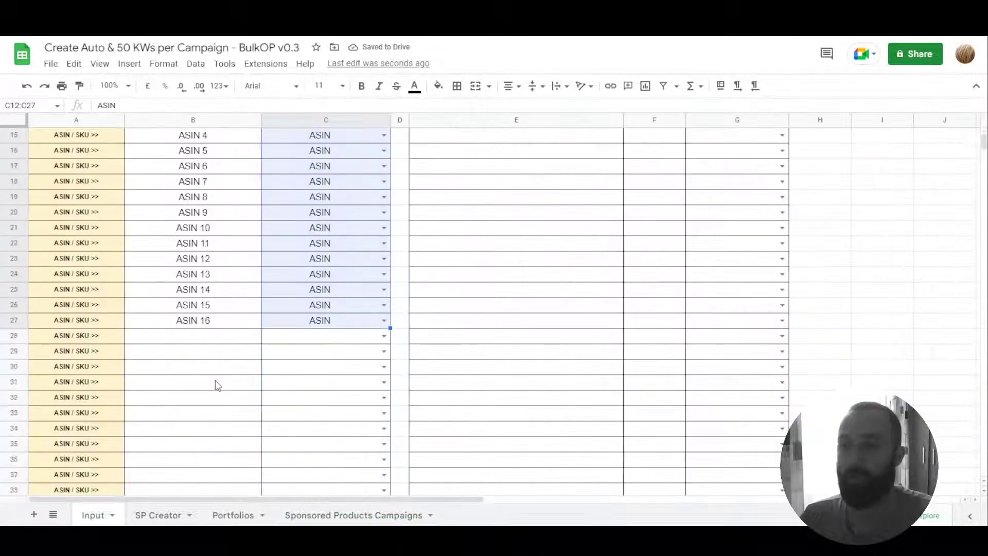
pyautogui.scroll(-13, 240, 427)
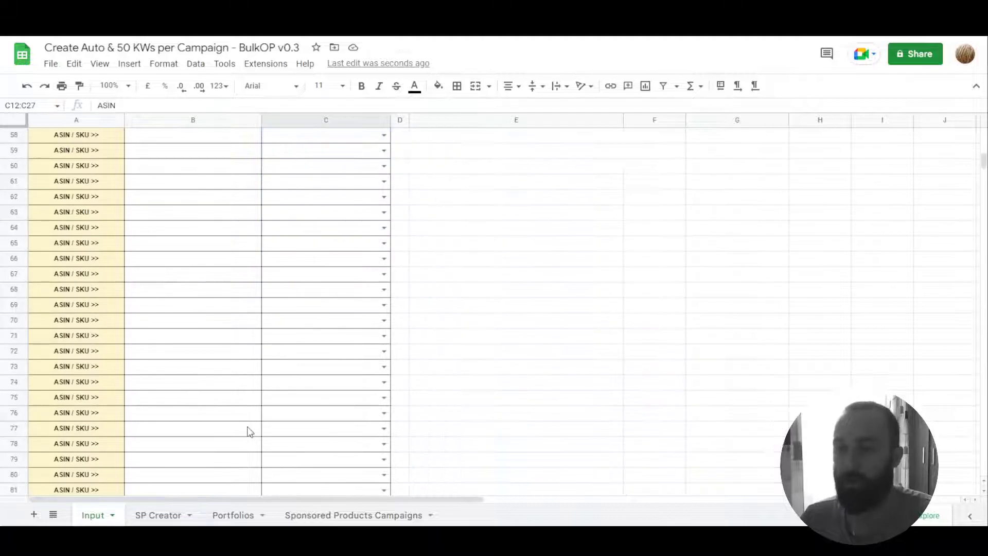
pyautogui.scroll(-10, 248, 431)
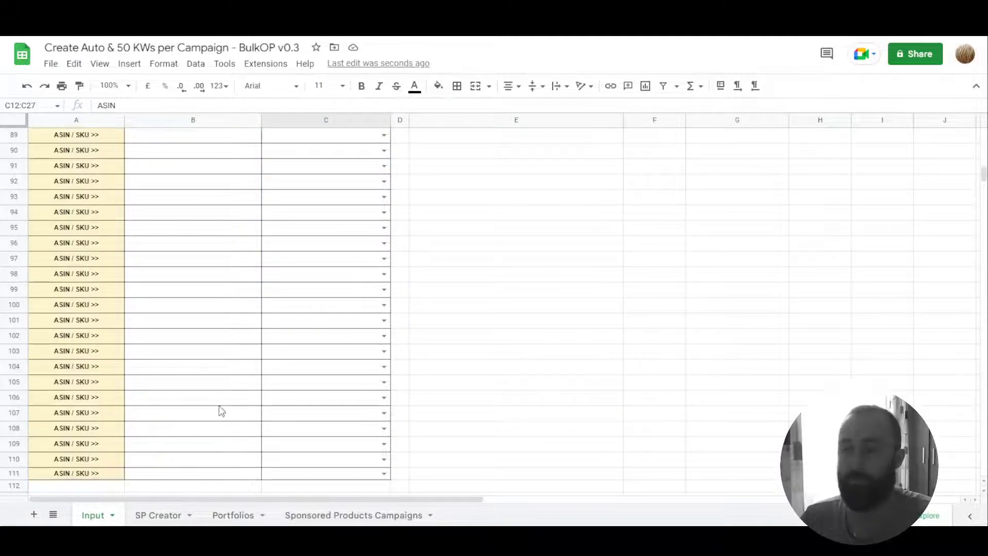
pyautogui.scroll(20, 211, 363)
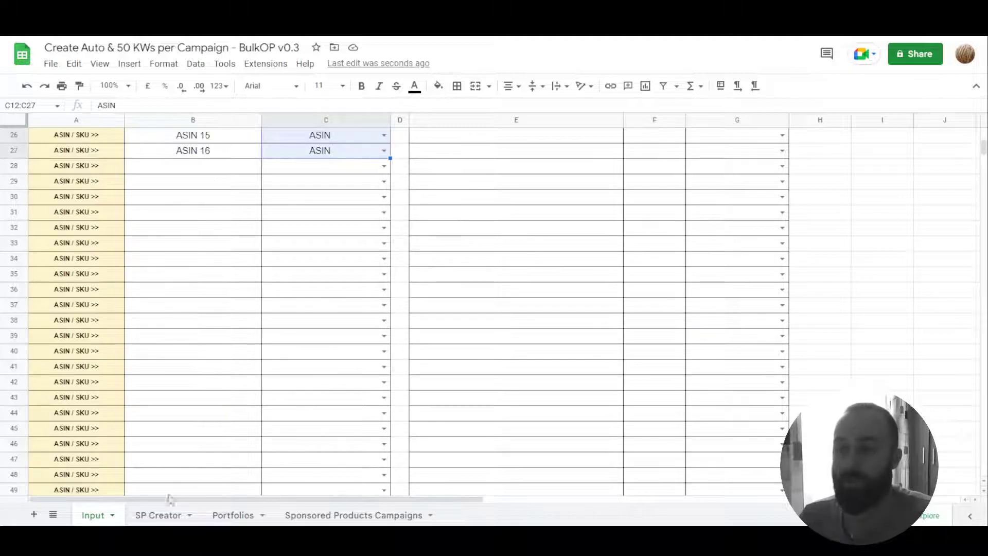
pyautogui.click(160, 515)
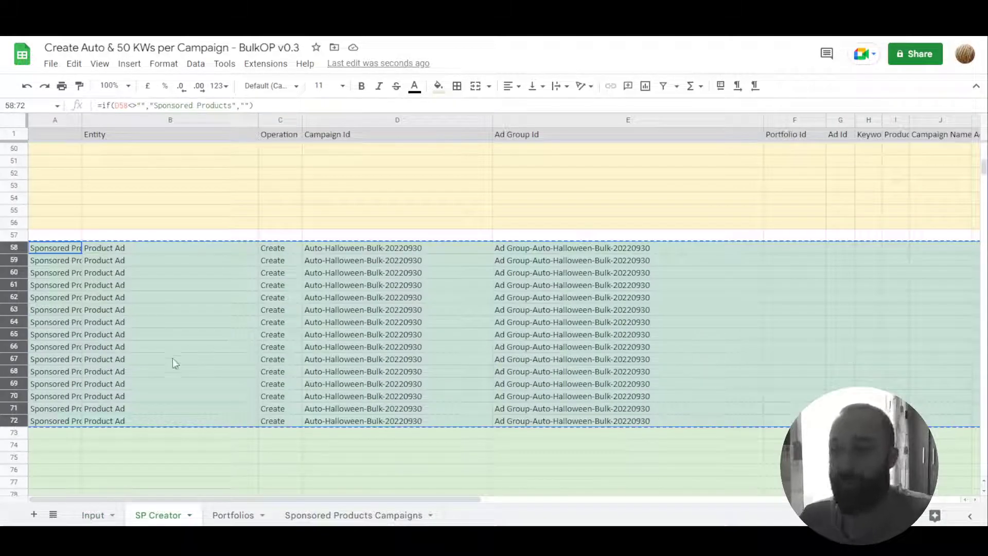
pyautogui.click(358, 515)
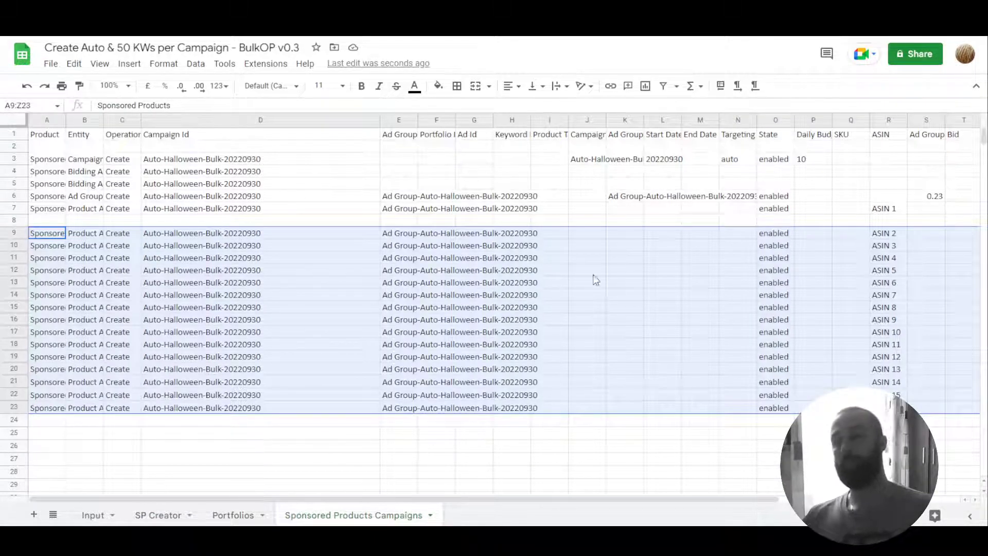
pyautogui.press('Delete')
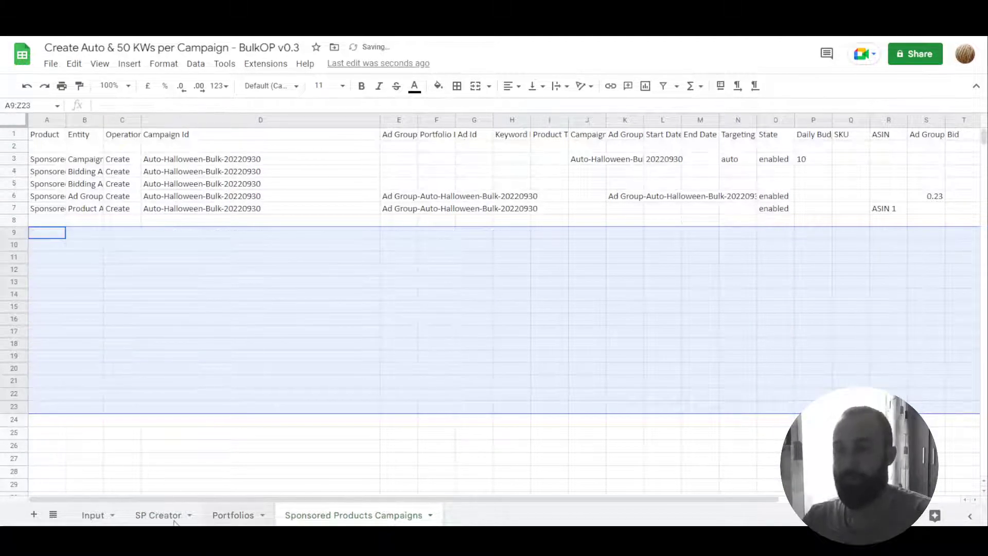
# - On the Input sheet, change Targeting Type in B5 from auto to manual
pyautogui.click(93, 515)
pyautogui.scroll(10, 240, 397)
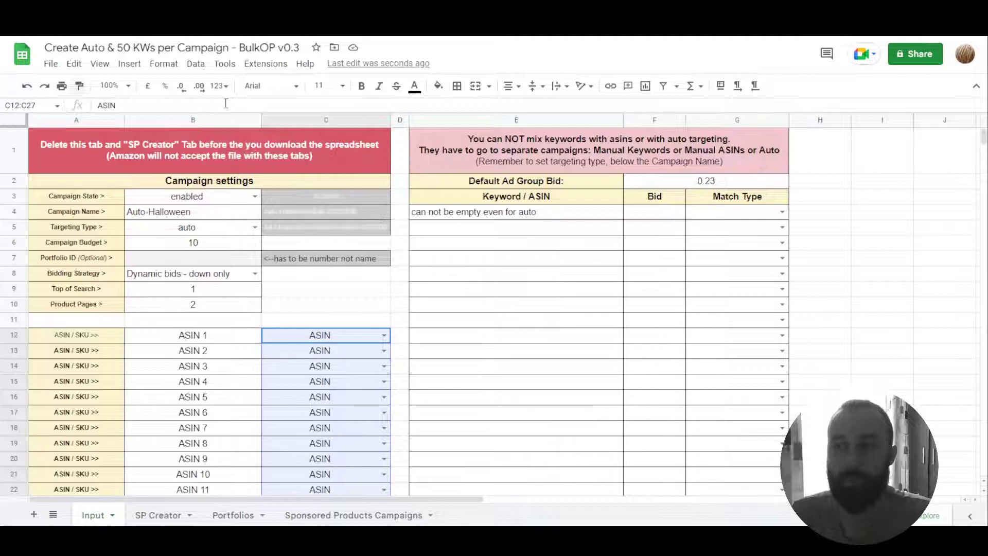
pyautogui.click(254, 228)
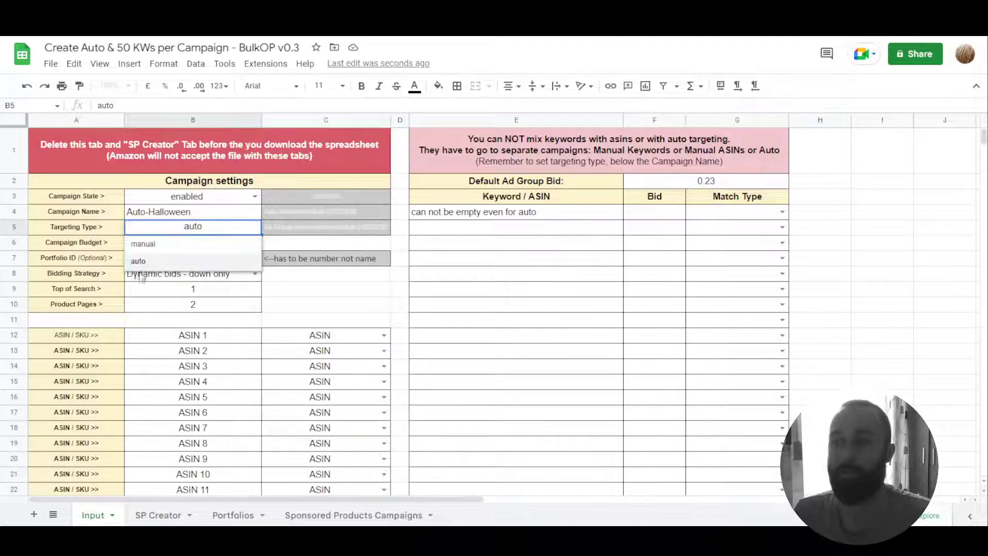
pyautogui.click(157, 248)
pyautogui.click(232, 215)
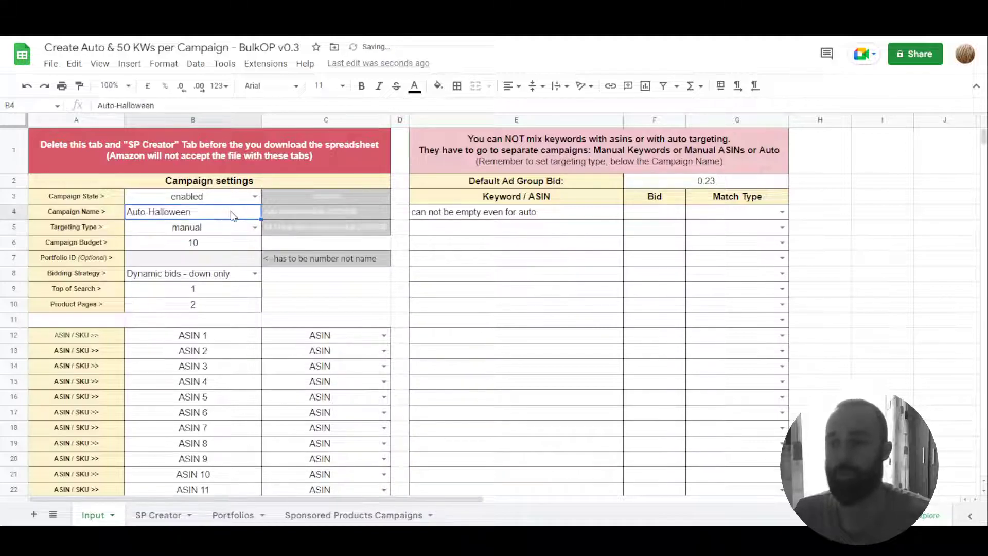
# - Rename the campaign in B4 to Man-Discovery-Halloween and clear ASIN rows 13–48, keeping only ASIN 1
pyautogui.write('Man')
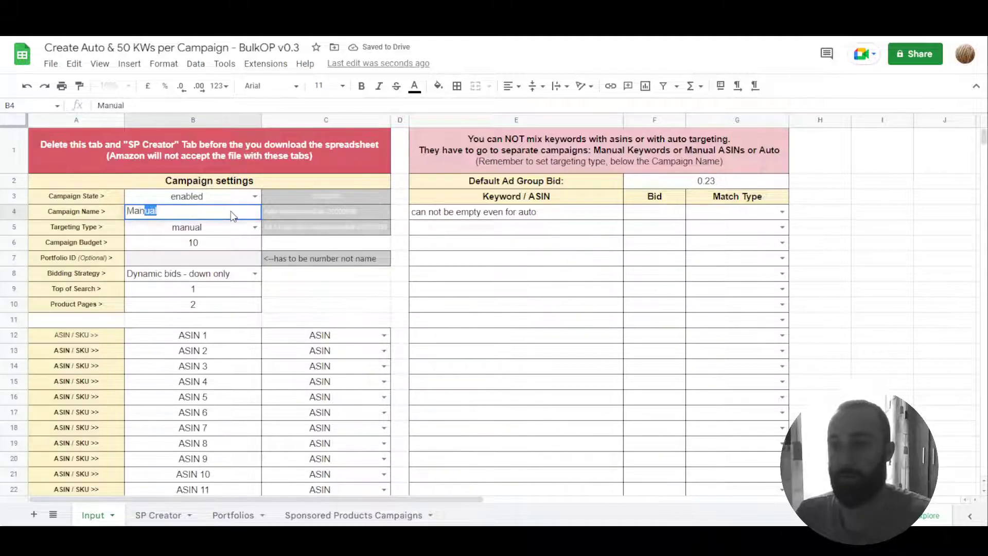
pyautogui.write('-')
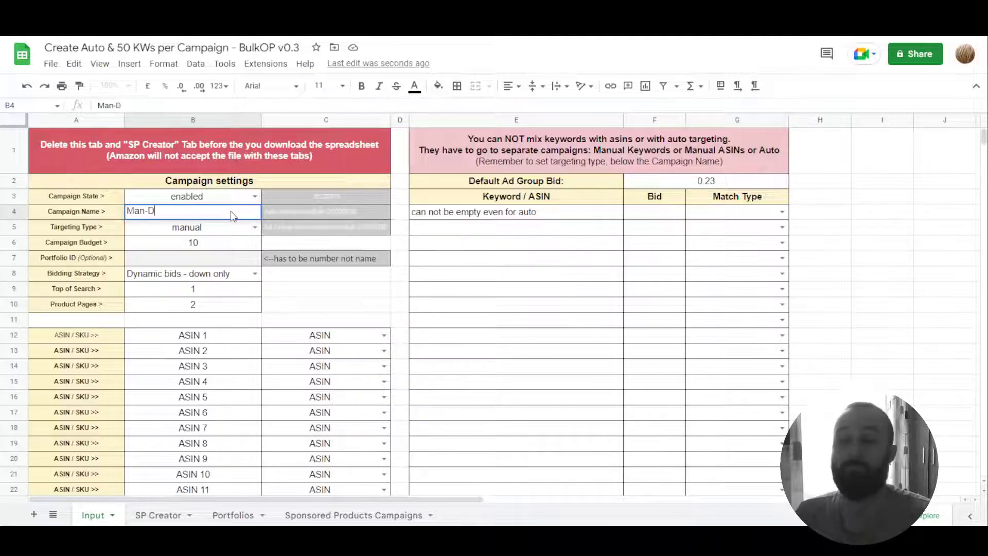
pyautogui.write('Dis')
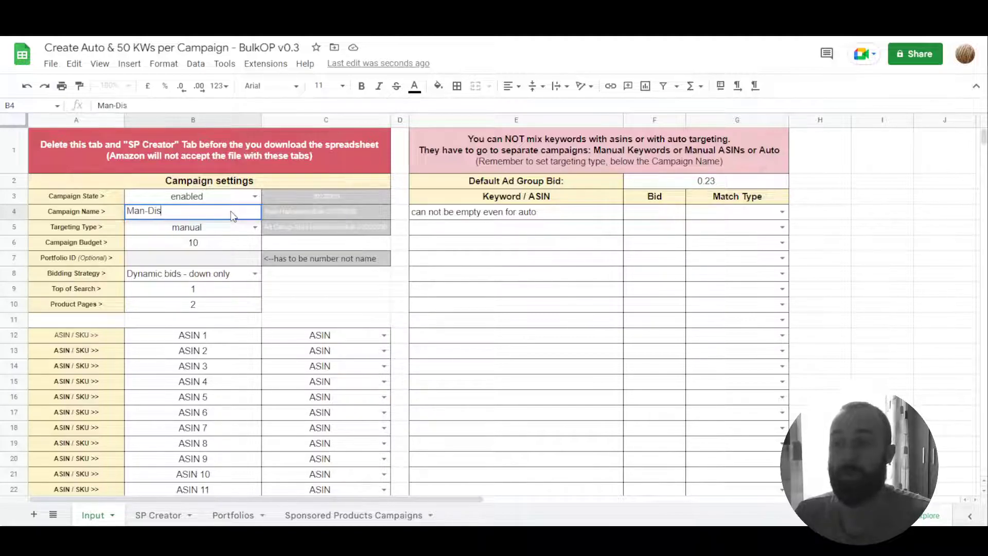
pyautogui.write('covery')
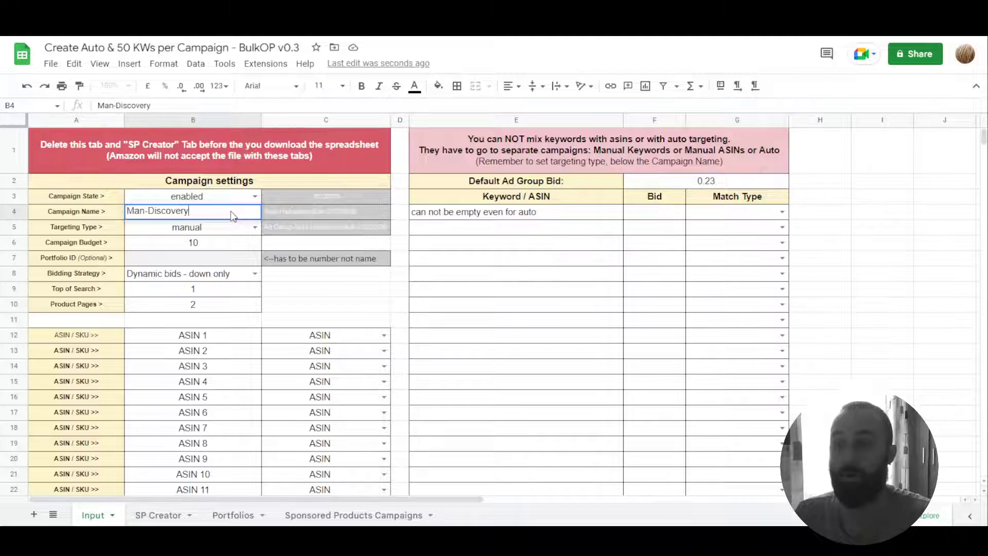
pyautogui.write('-H')
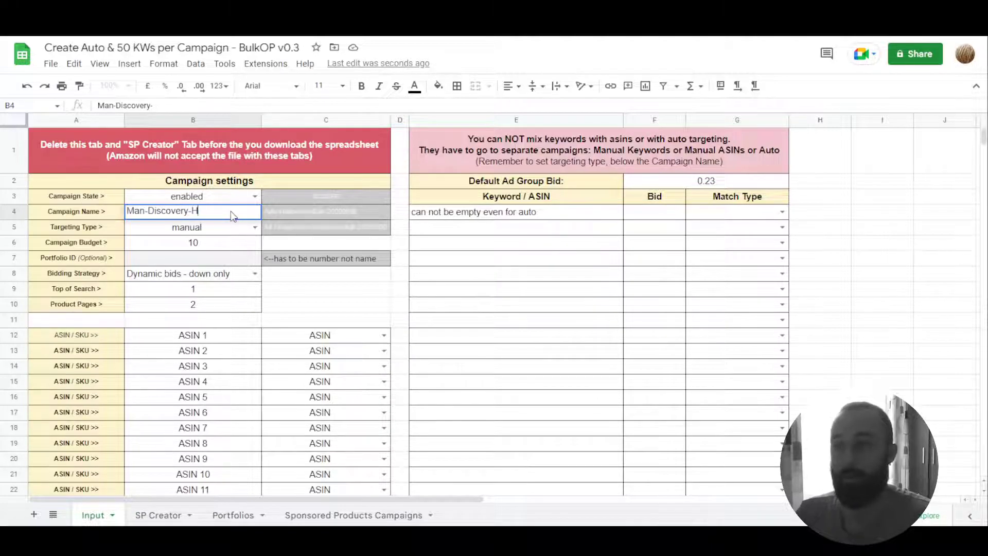
pyautogui.write('alloween')
pyautogui.press('Return')
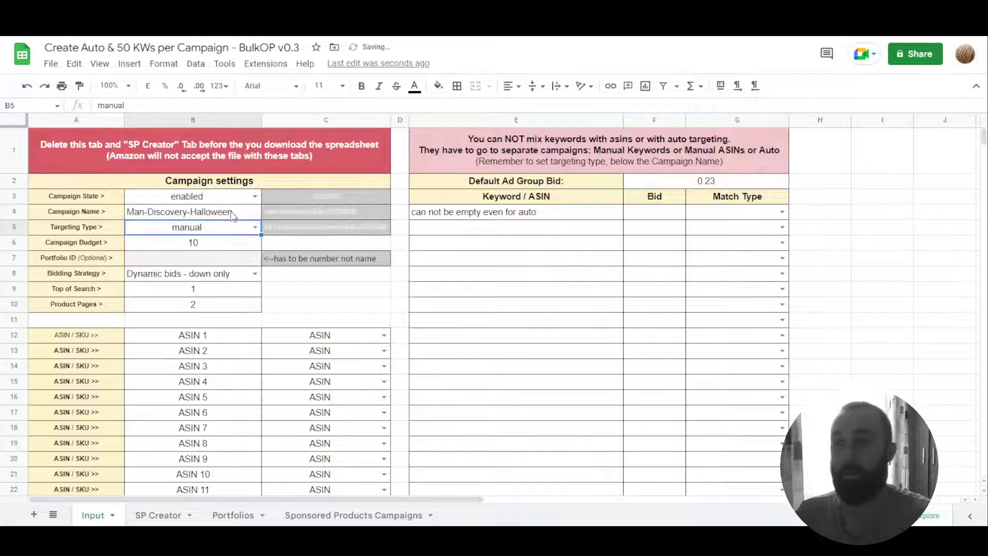
pyautogui.moveTo(218, 357); pyautogui.dragTo(377, 485)
pyautogui.press('Delete')
pyautogui.scroll(8, 503, 439)
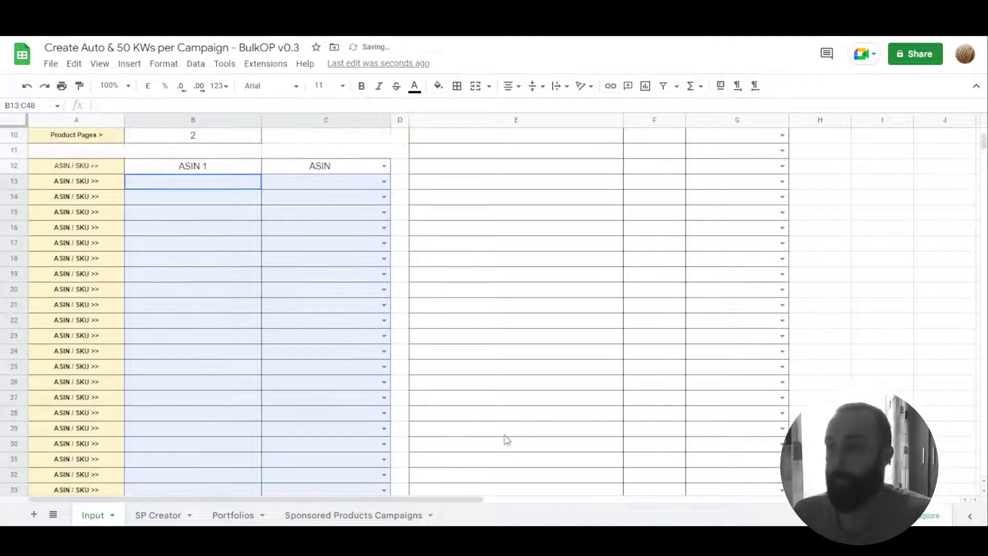
# - Enter 'keyword 1' and 'keyword 2' in E4:E5 and set both to phrase match
pyautogui.click(472, 215)
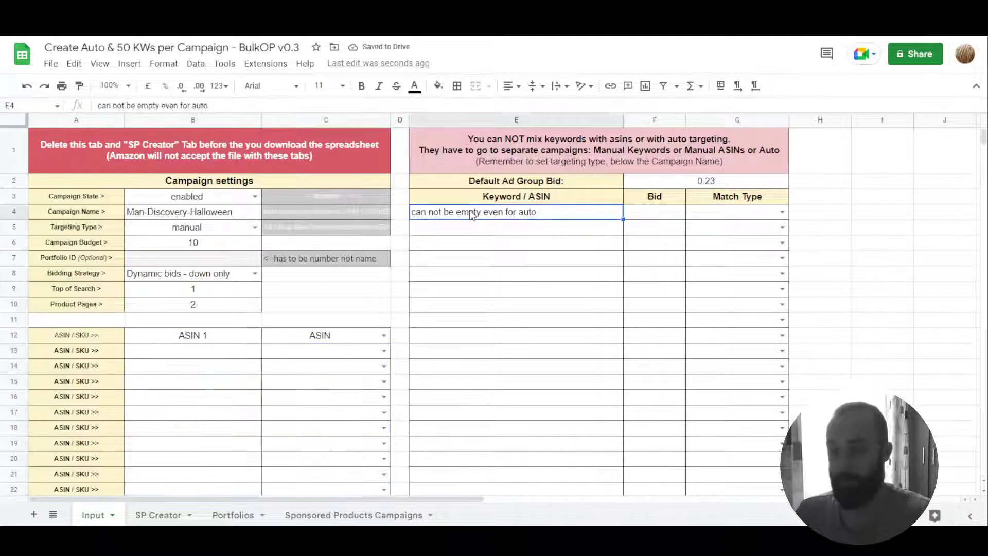
pyautogui.write('ke')
pyautogui.write('y')
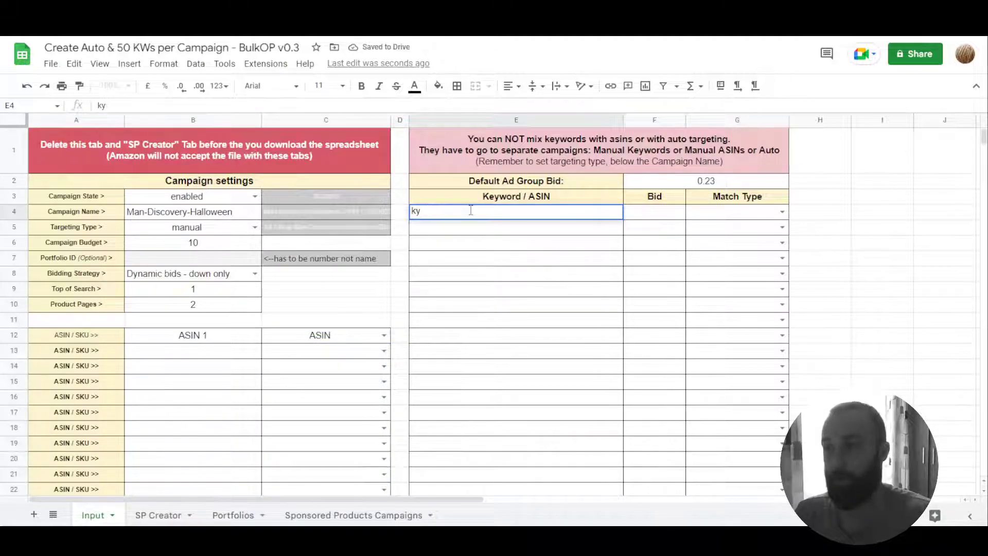
pyautogui.press('BackSpace')
pyautogui.write('eyword')
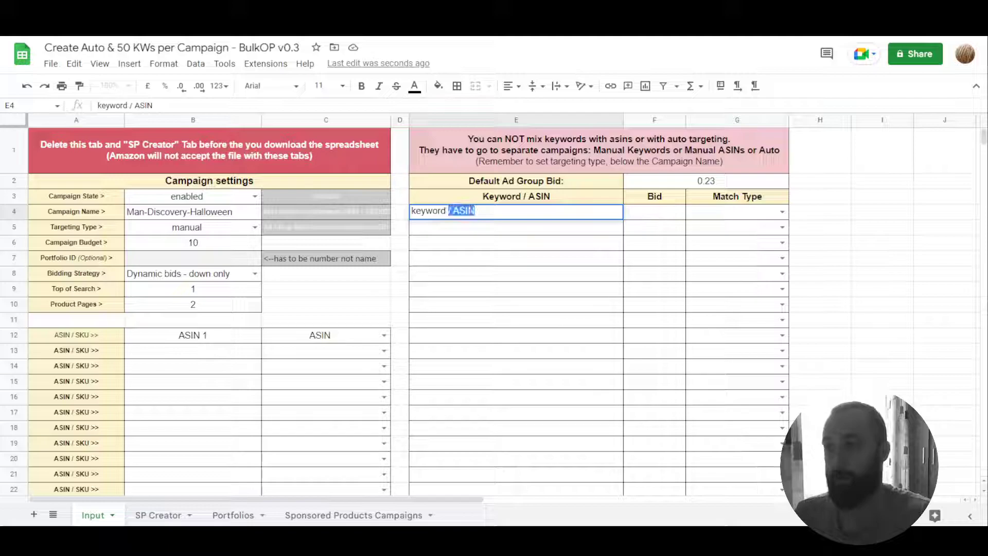
pyautogui.write(' 1')
pyautogui.press('Return')
pyautogui.write('keyword 2')
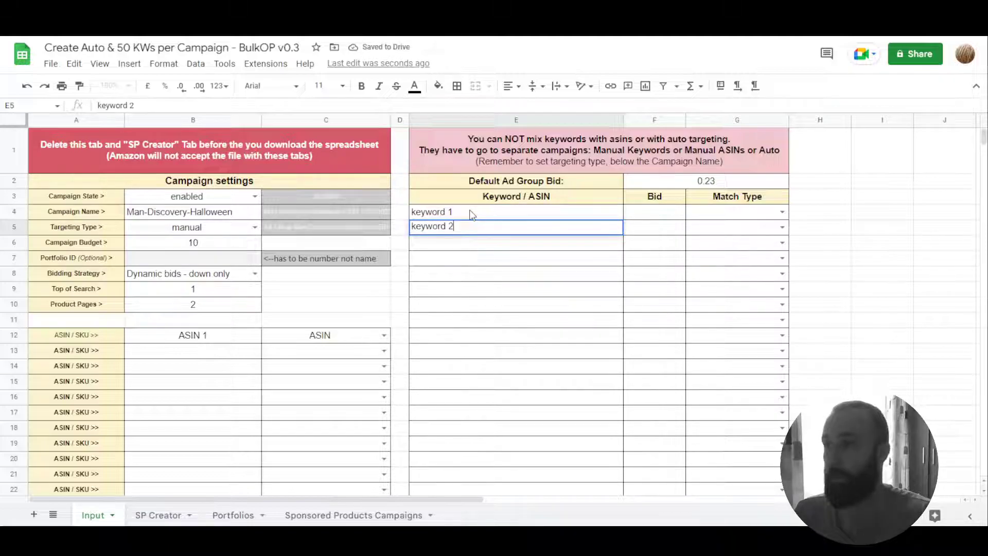
pyautogui.press('Return')
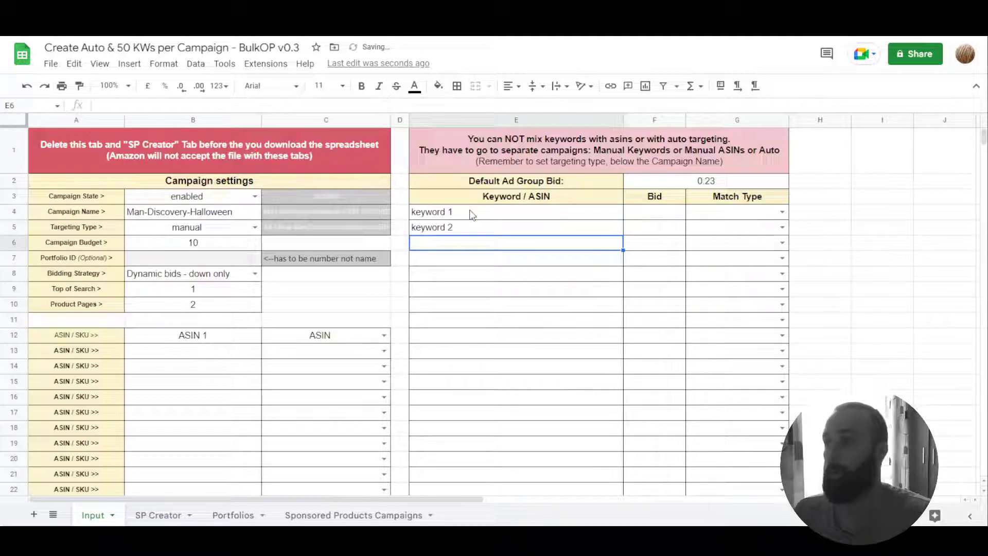
pyautogui.click(782, 211)
pyautogui.click(726, 246)
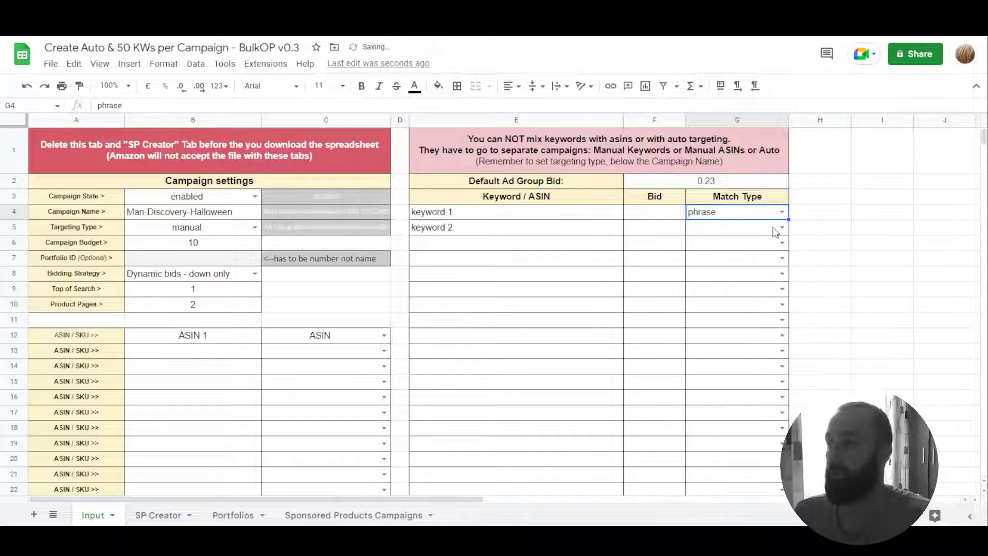
pyautogui.click(782, 227)
pyautogui.click(705, 261)
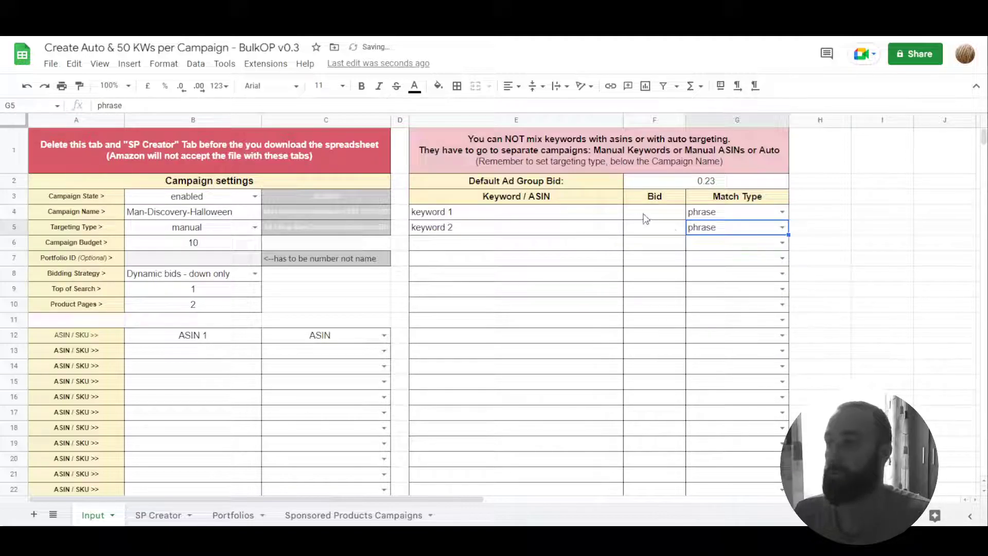
# - Give both keywords a 0.45 bid, then copy the two keywords in E4:E5
pyautogui.click(663, 215)
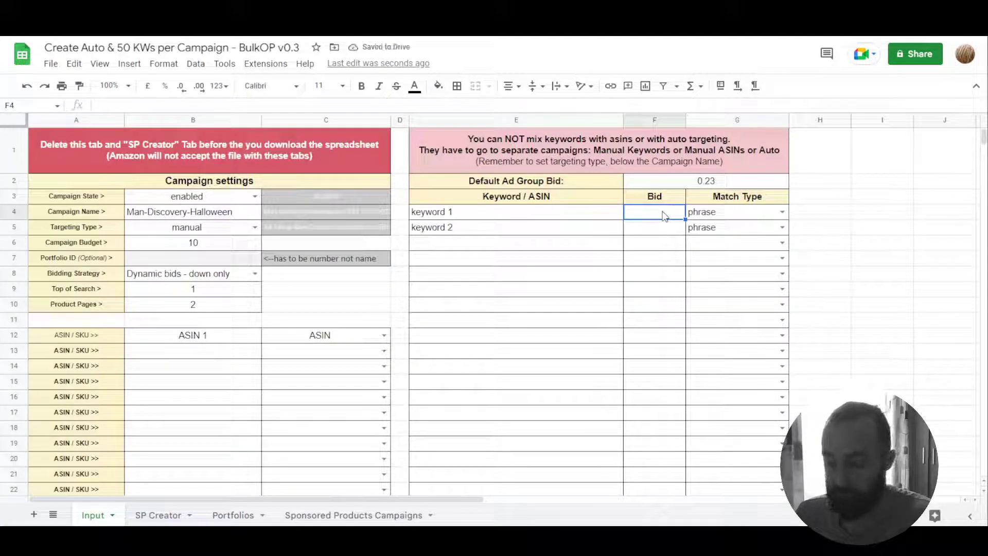
pyautogui.write('0.45')
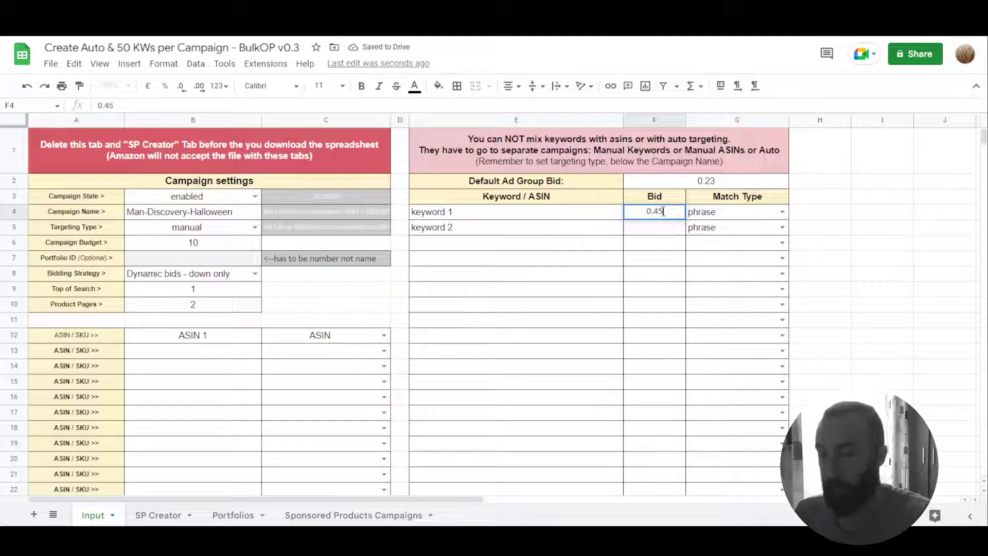
pyautogui.press('Return')
pyautogui.click(664, 212)
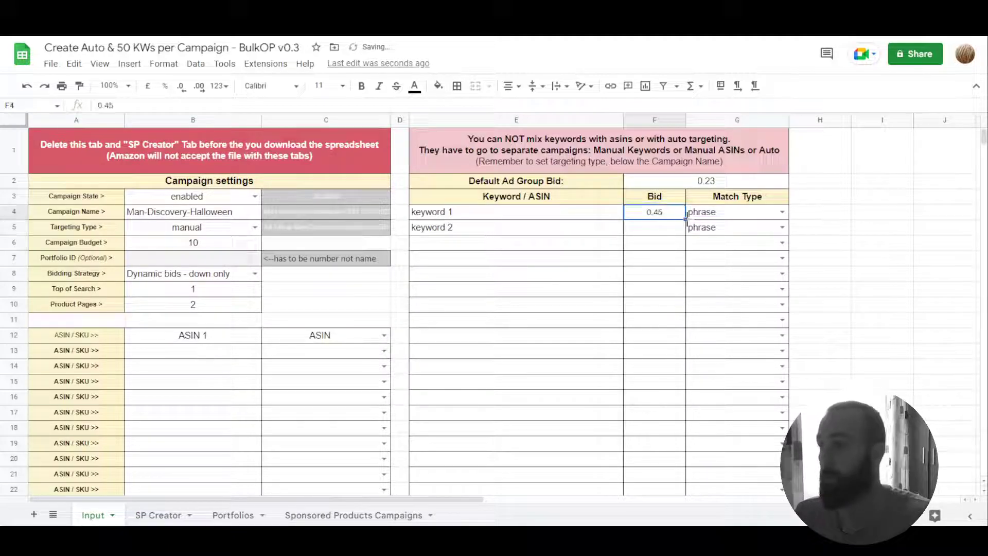
pyautogui.moveTo(683, 220); pyautogui.dragTo(680, 231)
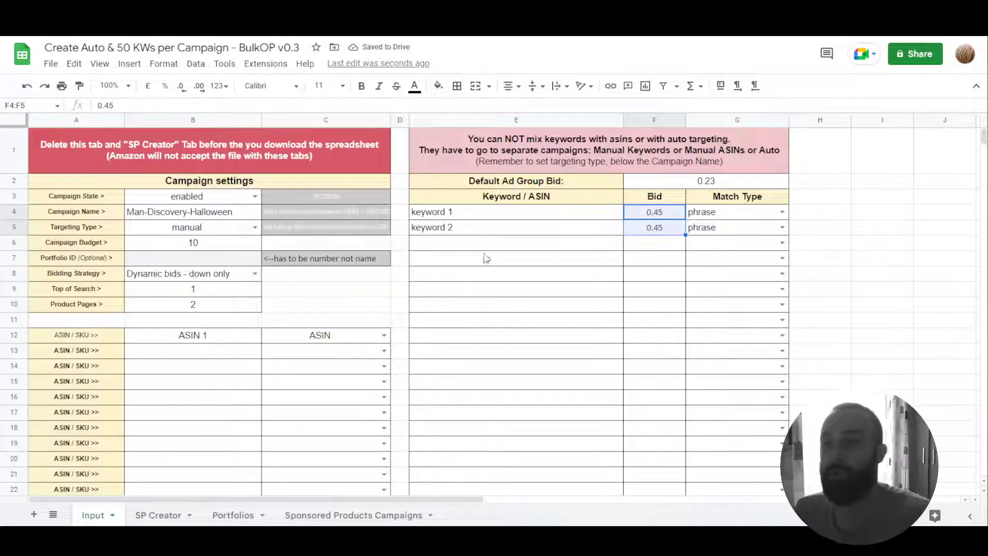
pyautogui.moveTo(477, 214); pyautogui.dragTo(479, 227)
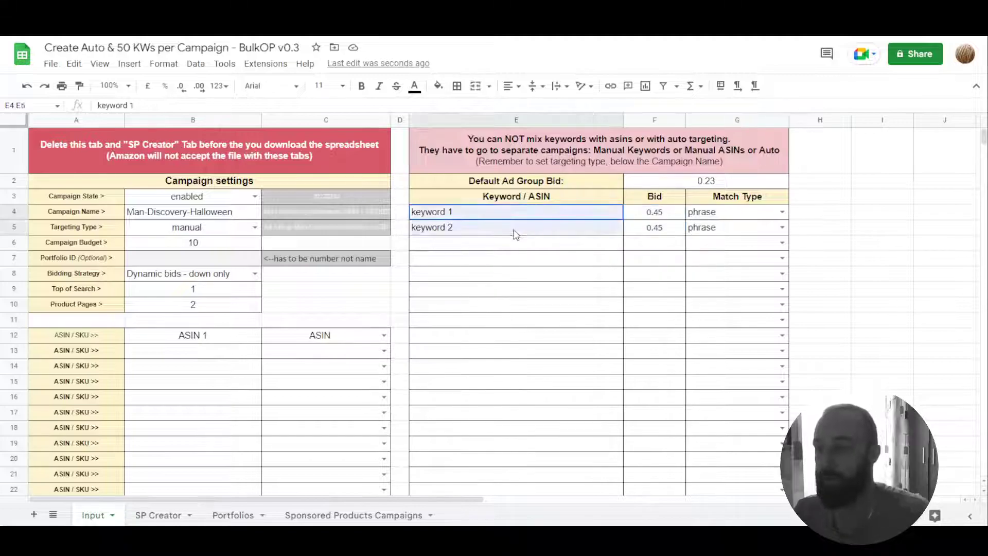
pyautogui.hotkey('ctrl', 'c')
# - Paste the keywords into E7:E8 and set both rows' match type to negativeExact
pyautogui.click(492, 258)
pyautogui.hotkey('ctrl', 'v')
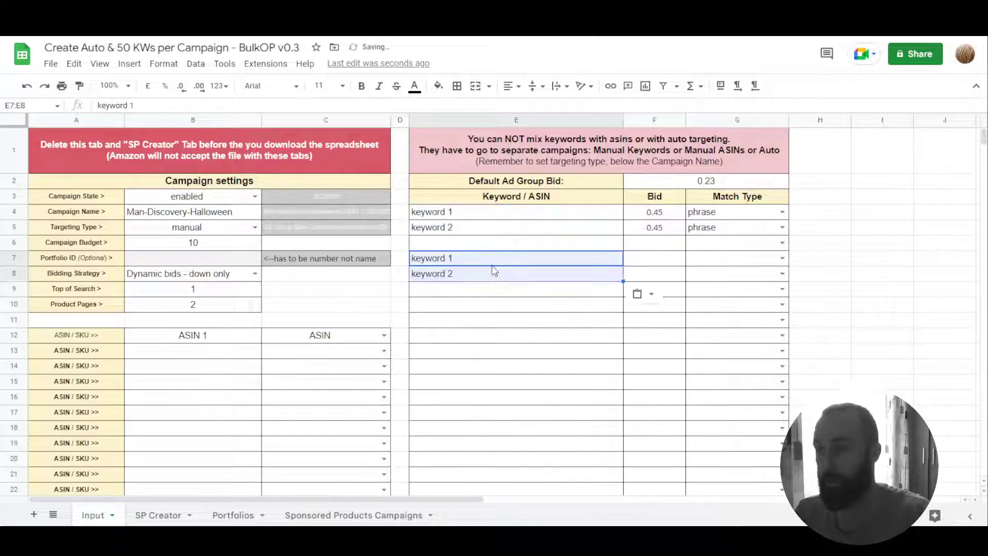
pyautogui.click(782, 259)
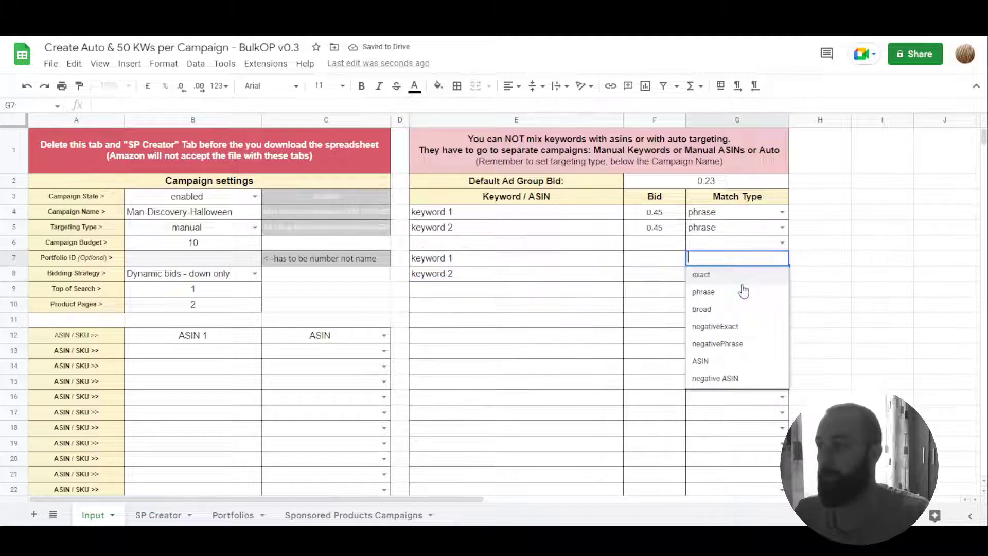
pyautogui.click(730, 328)
pyautogui.click(786, 281)
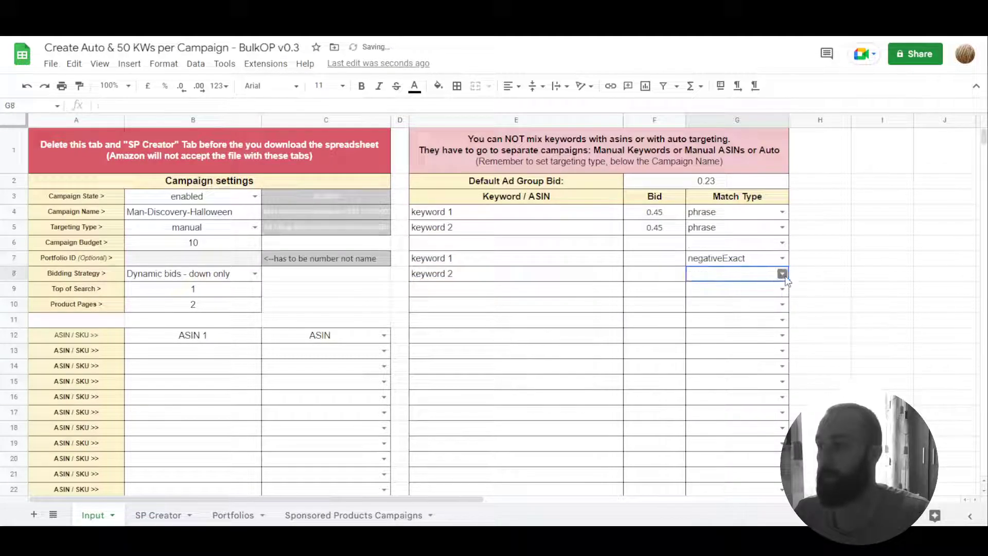
pyautogui.click(782, 274)
pyautogui.click(737, 343)
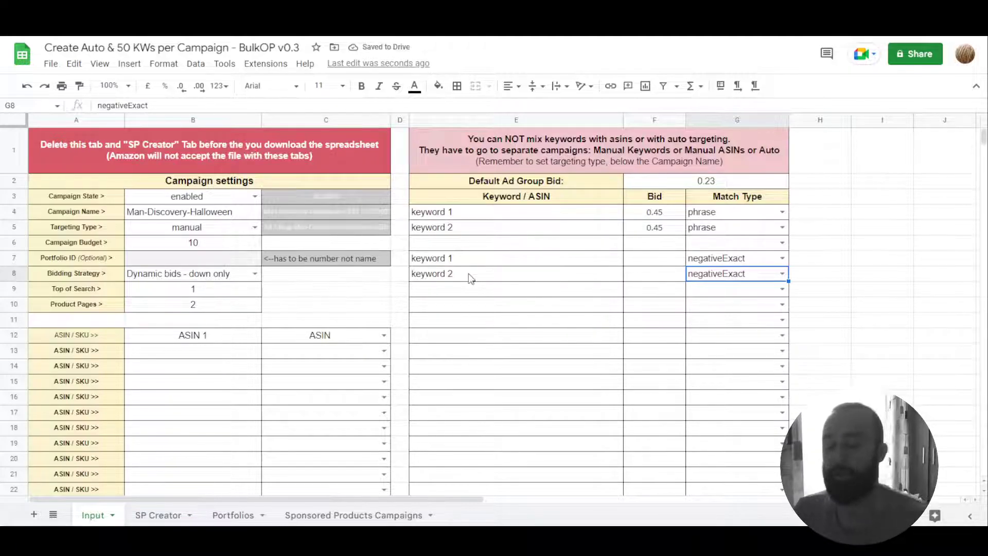
pyautogui.moveTo(468, 274); pyautogui.dragTo(460, 211)
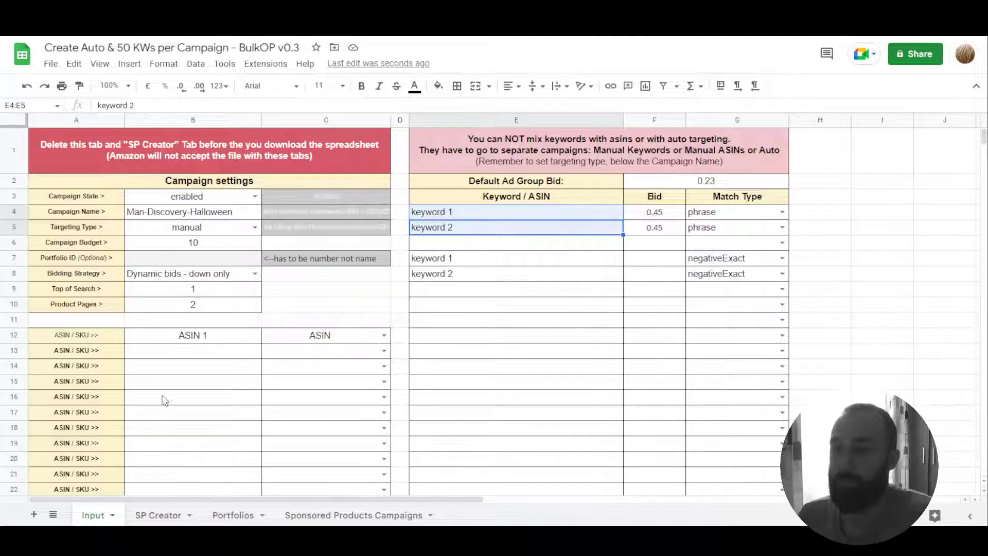
# - Set the Top of Search value in B9 to 10
pyautogui.click(205, 293)
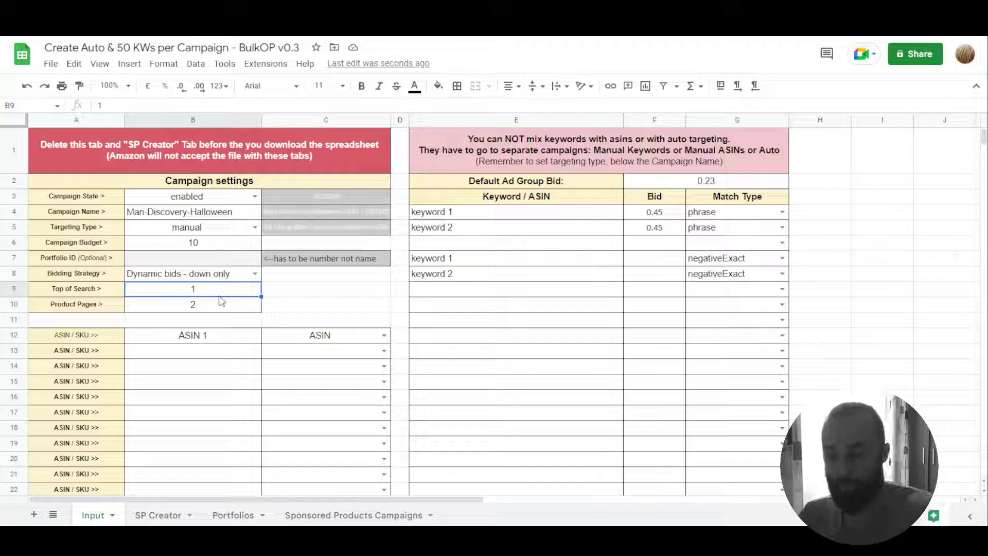
pyautogui.write('10')
pyautogui.press('Return')
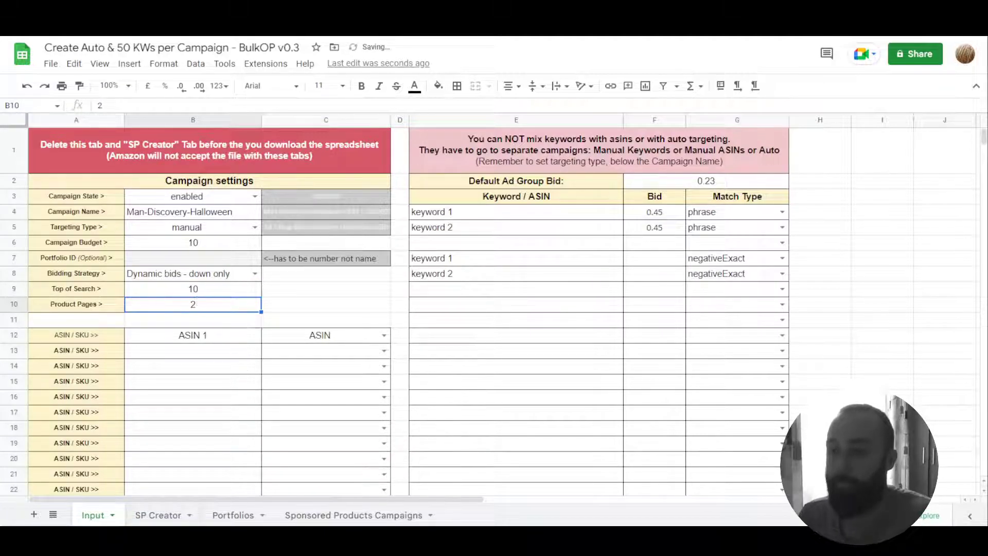
pyautogui.click(160, 515)
# - Replace the old Auto-Halloween rows 3–8 in Sponsored Products Campaigns with SP Creator rows 2–11 pasted at A3
pyautogui.scroll(5, 284, 299)
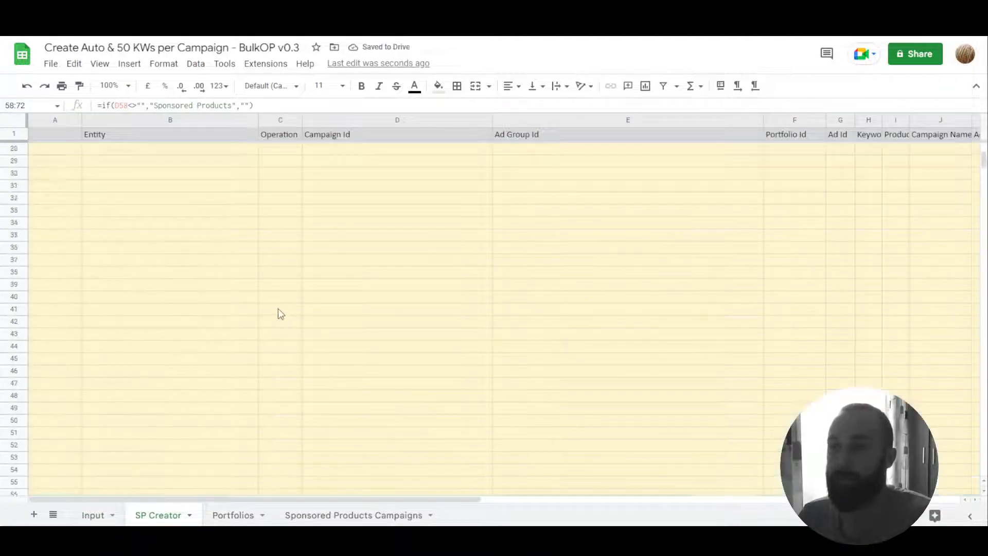
pyautogui.scroll(5, 280, 312)
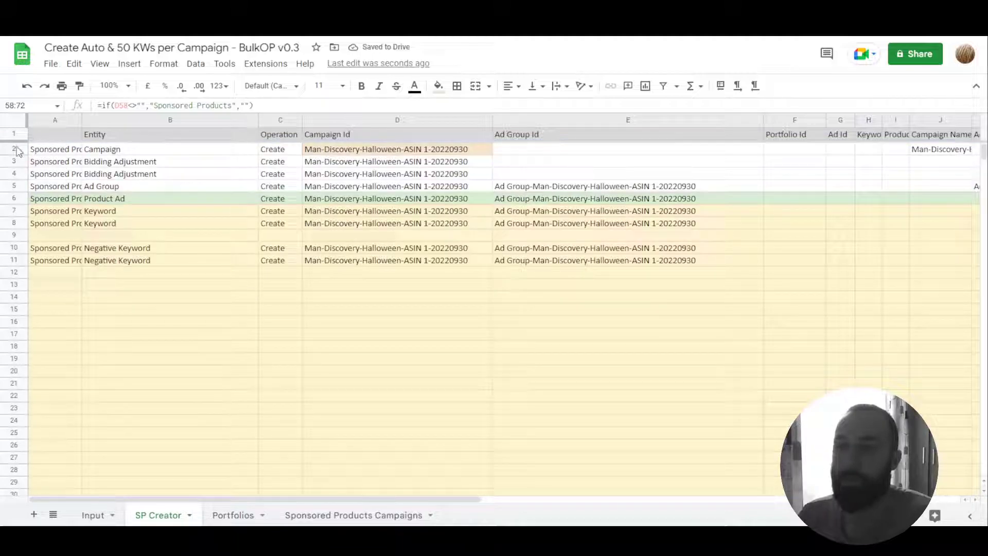
pyautogui.moveTo(17, 151); pyautogui.dragTo(12, 259)
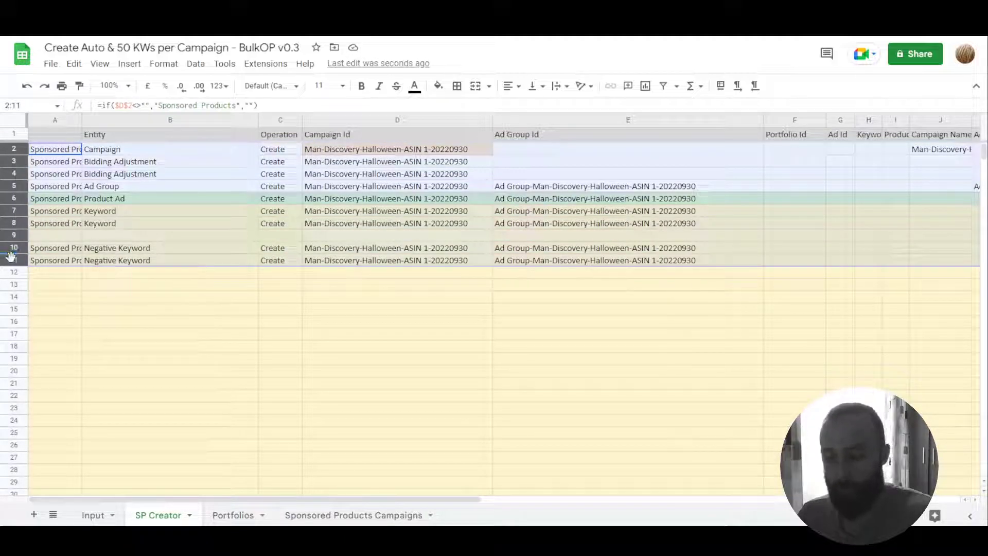
pyautogui.click(353, 515)
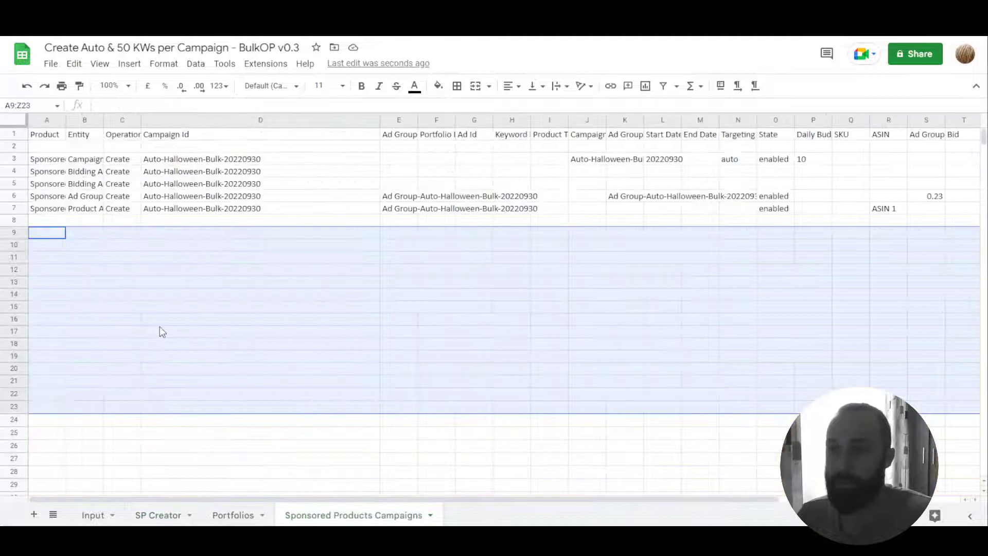
pyautogui.moveTo(16, 158); pyautogui.dragTo(14, 220)
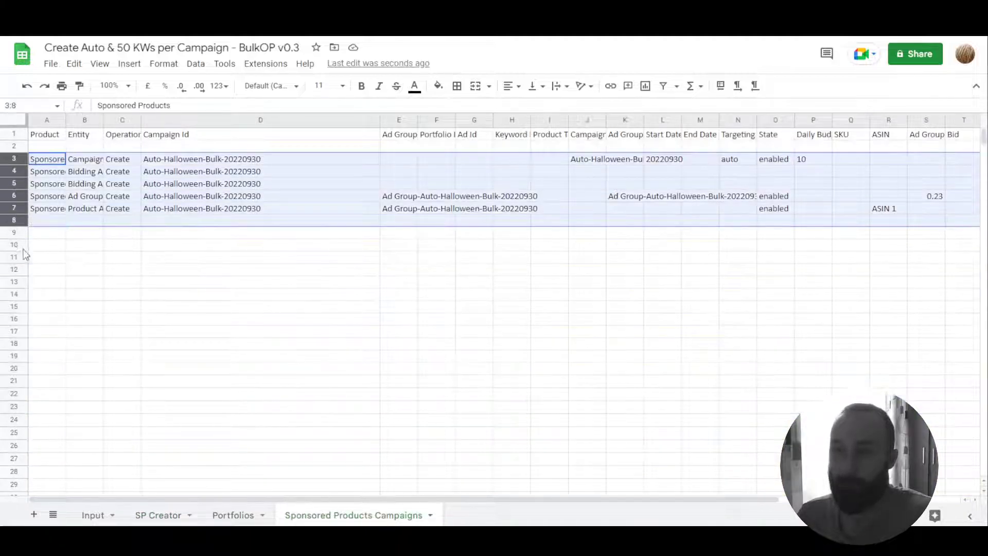
pyautogui.press('Delete')
pyautogui.click(79, 236)
pyautogui.click(48, 164)
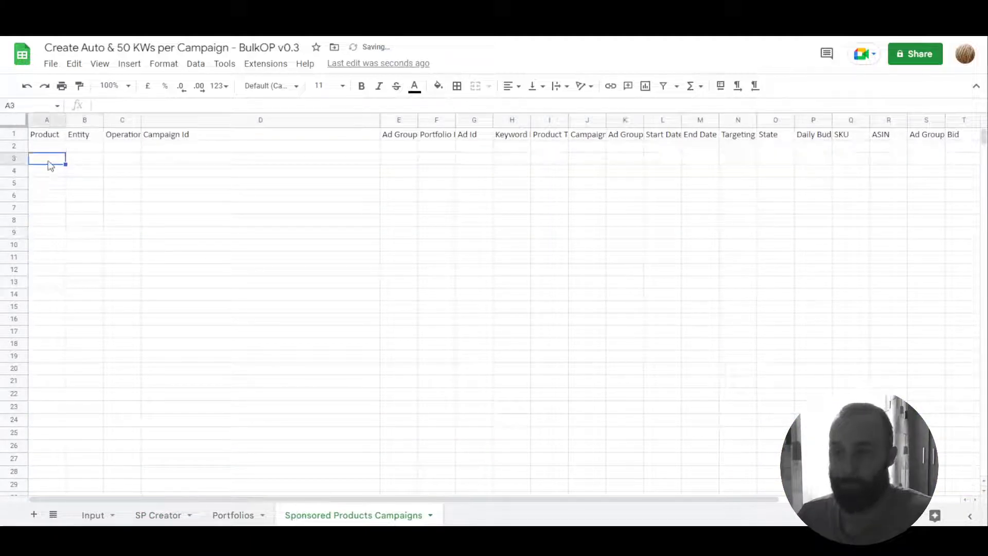
pyautogui.hotkey('ctrl', 'v')
pyautogui.click(200, 342)
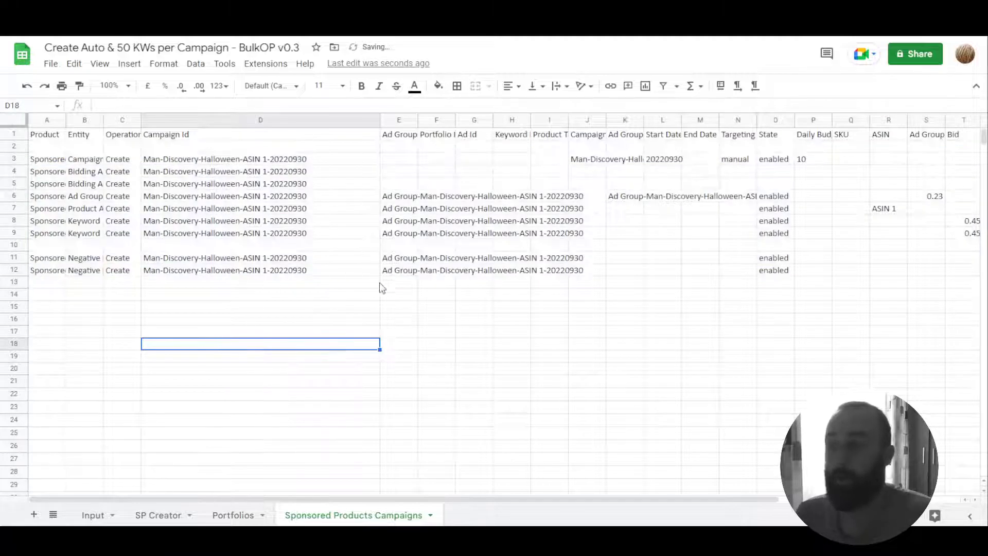
# - Enter the portfolio ID number in the Input sheet's Portfolio ID cell B7
pyautogui.click(100, 516)
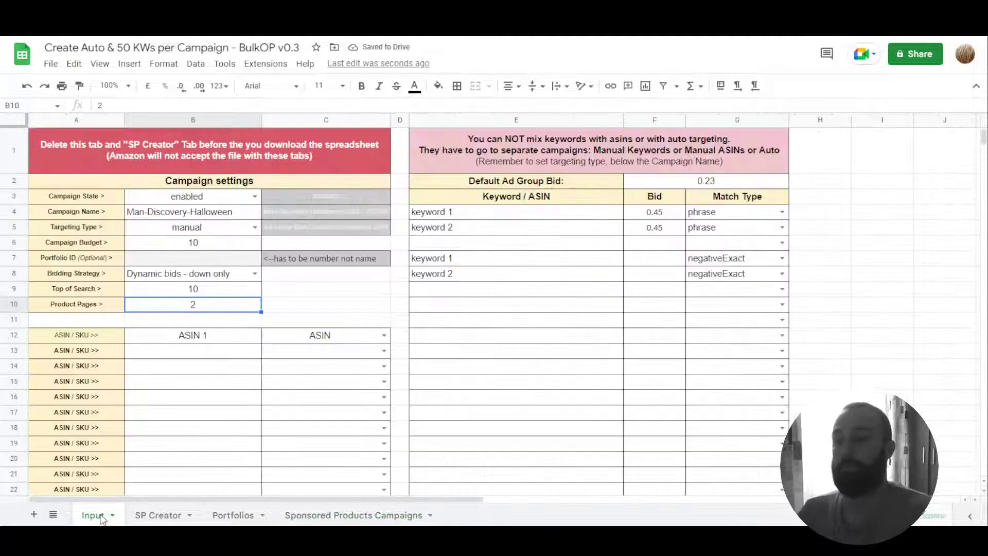
pyautogui.click(204, 261)
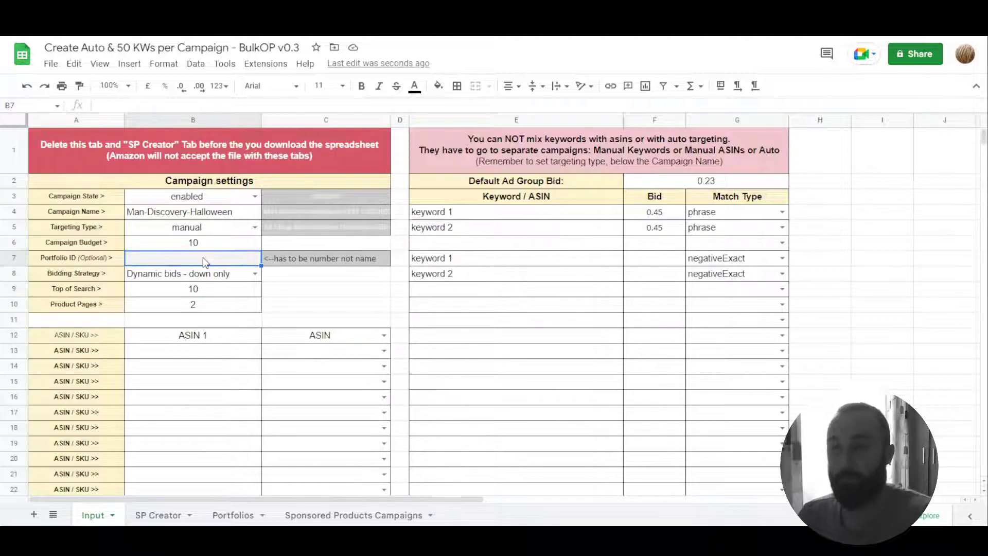
pyautogui.write('545635345')
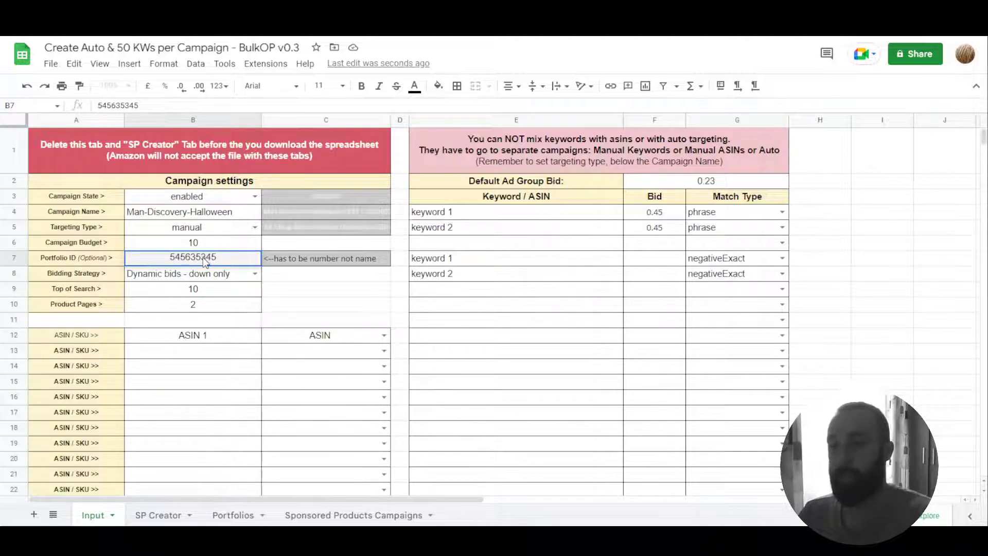
pyautogui.press('Return')
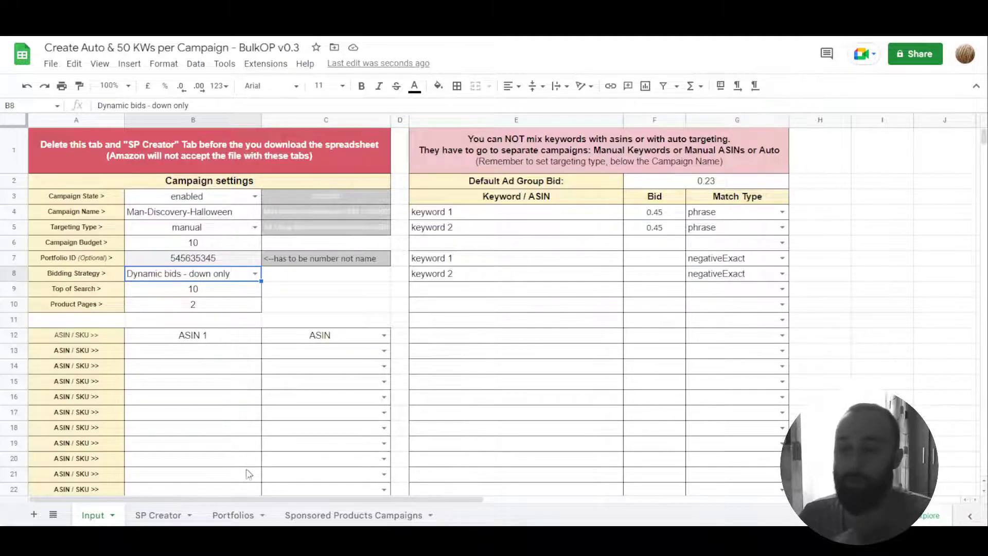
# - Check the Portfolio Id column on the Portfolios sheet, then return to the Input sheet's portfolio ID cell B7
pyautogui.click(234, 516)
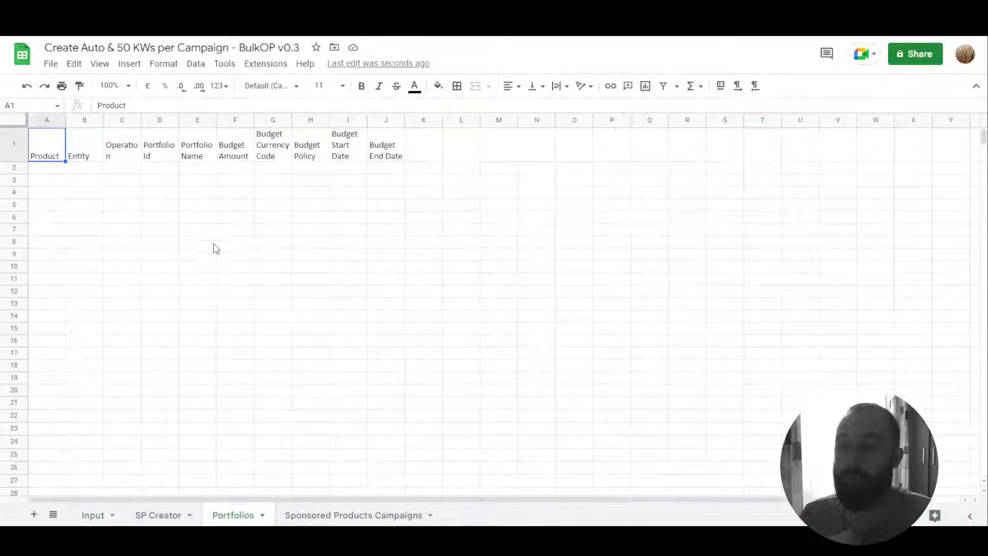
pyautogui.moveTo(178, 172); pyautogui.dragTo(160, 205)
pyautogui.moveTo(161, 238); pyautogui.dragTo(160, 343)
pyautogui.click(159, 341)
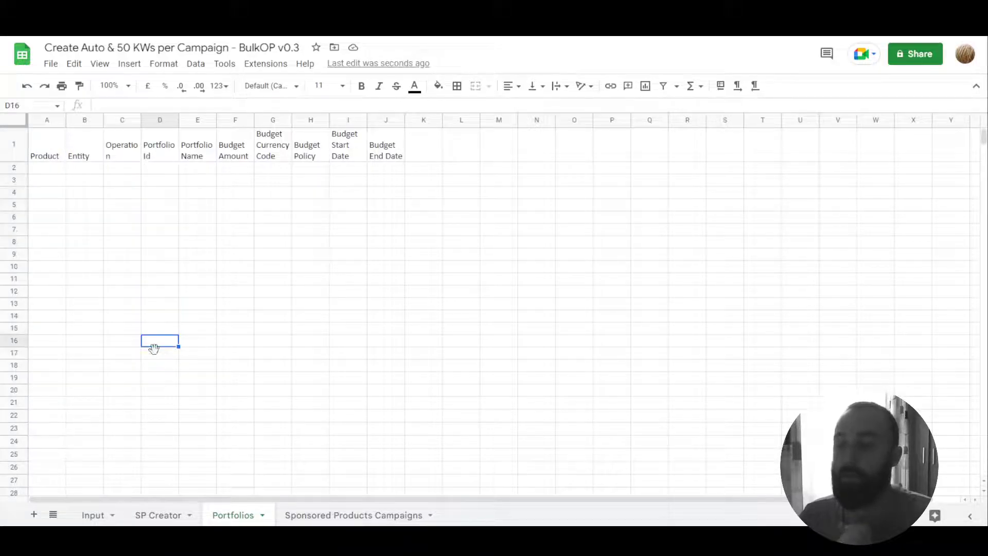
pyautogui.click(155, 353)
pyautogui.click(93, 515)
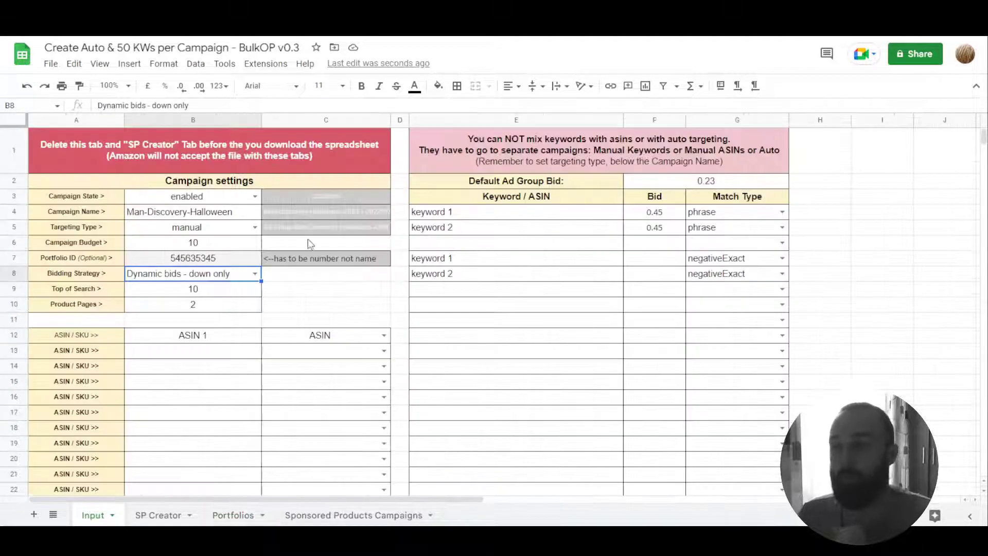
pyautogui.click(195, 261)
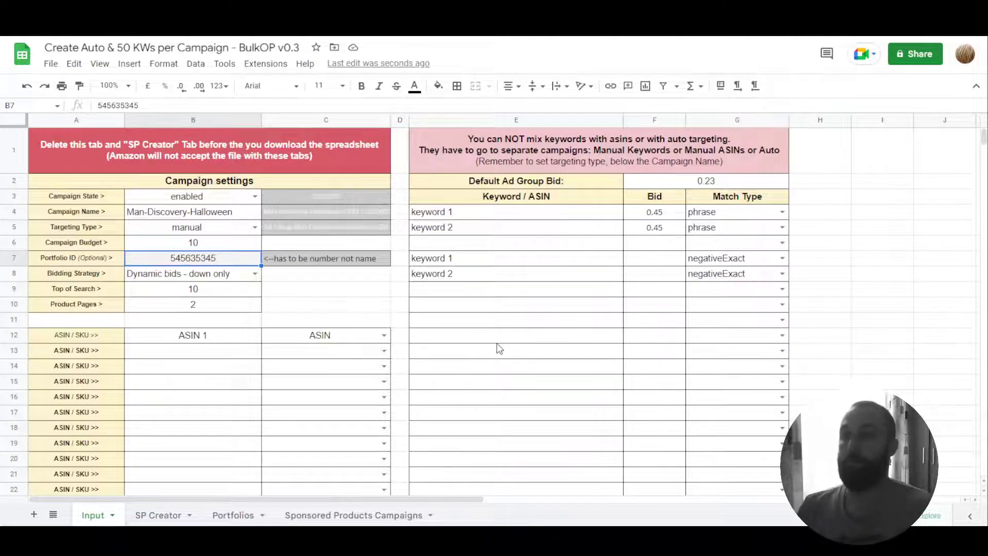